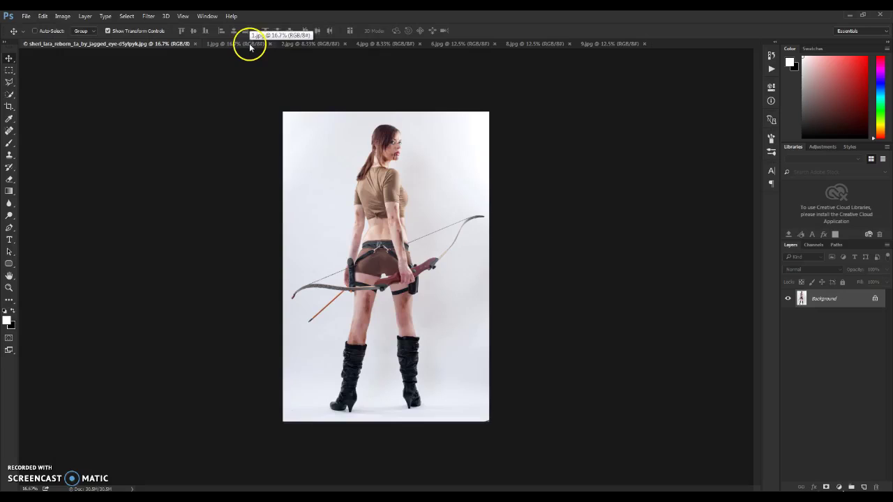
Step: Look through the sample effect images 1.jpg to 9.jpg, and return to the original archer photo
{"action": "left_click", "coordinate": [253, 44]}
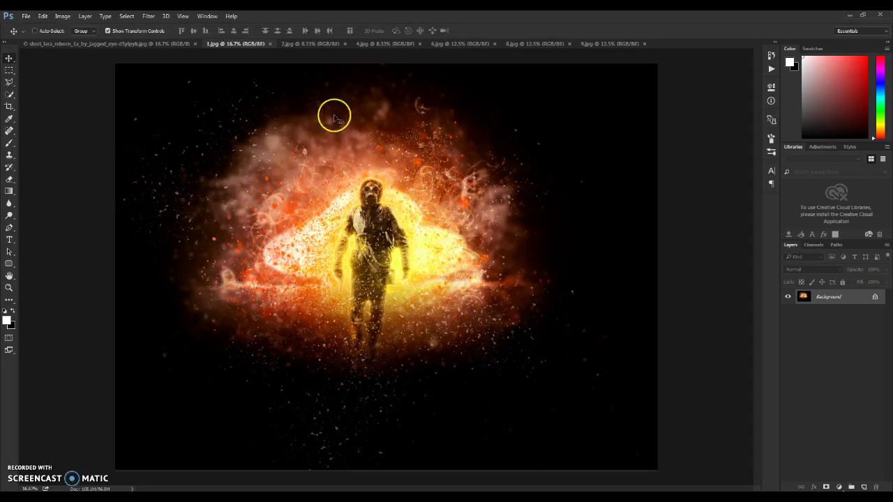
{"action": "left_click", "coordinate": [311, 43]}
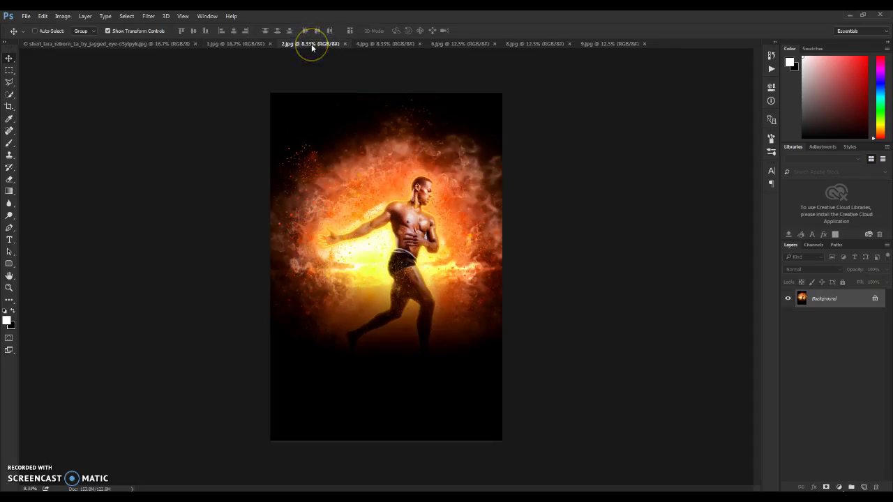
{"action": "left_click", "coordinate": [366, 45]}
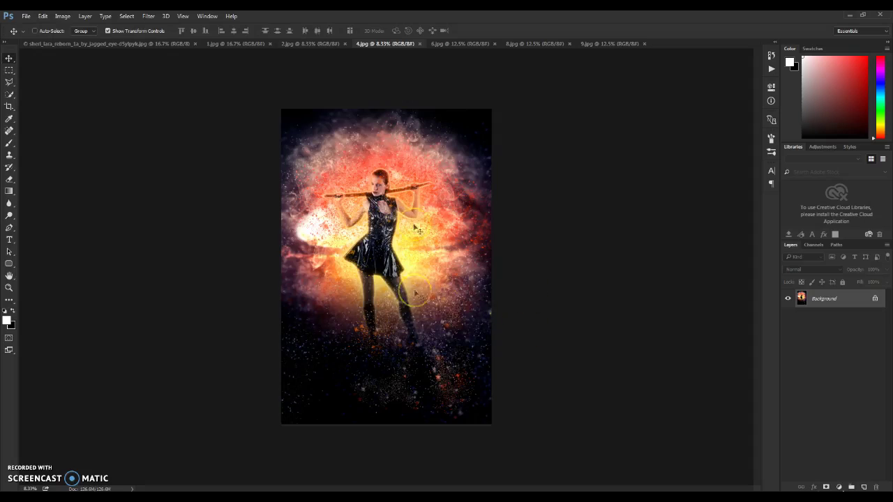
{"action": "left_click", "coordinate": [463, 44]}
{"action": "left_click", "coordinate": [534, 43]}
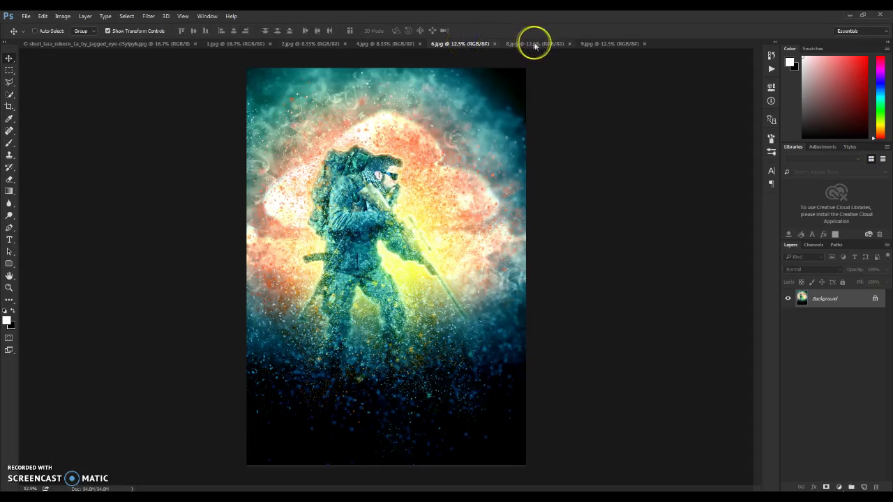
{"action": "left_click", "coordinate": [602, 43]}
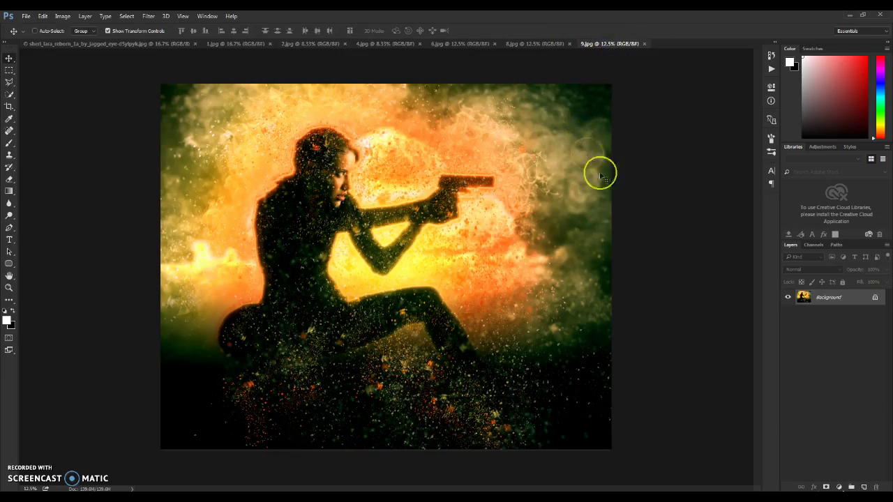
{"action": "left_click", "coordinate": [126, 44]}
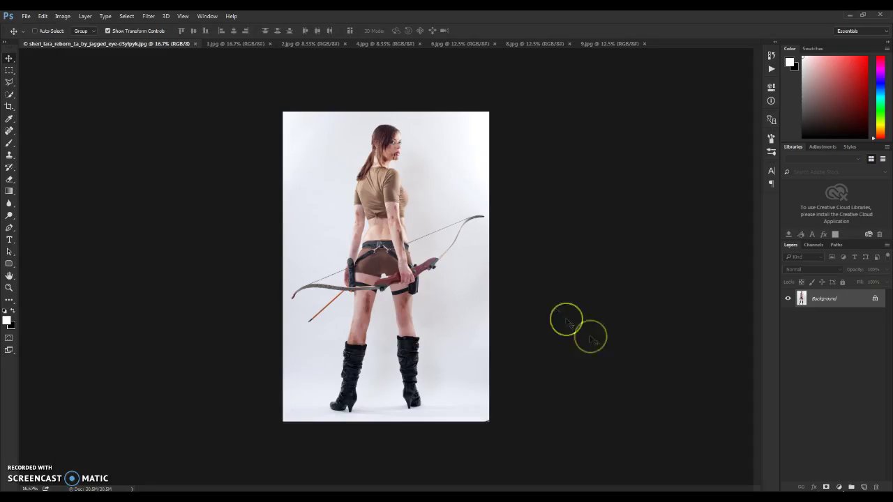
Step: Open the image size settings for the archer photo and inspect its preview around the belt
{"action": "left_click", "coordinate": [63, 16]}
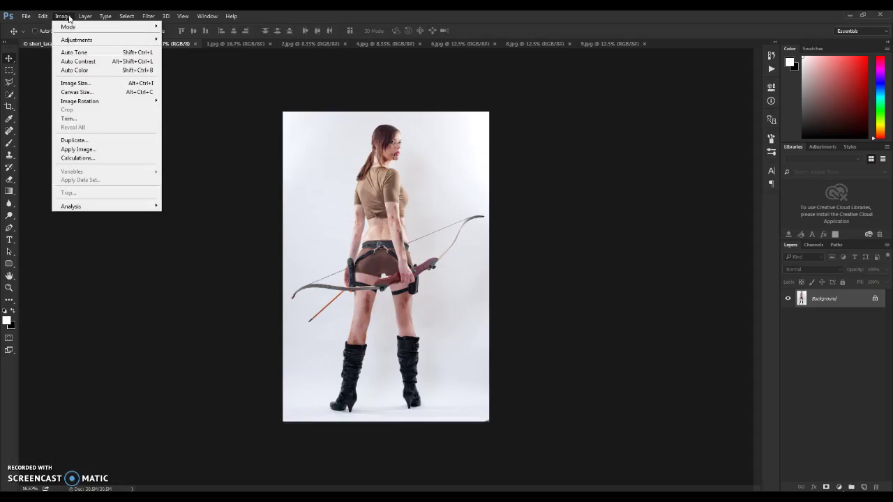
{"action": "left_click", "coordinate": [75, 83]}
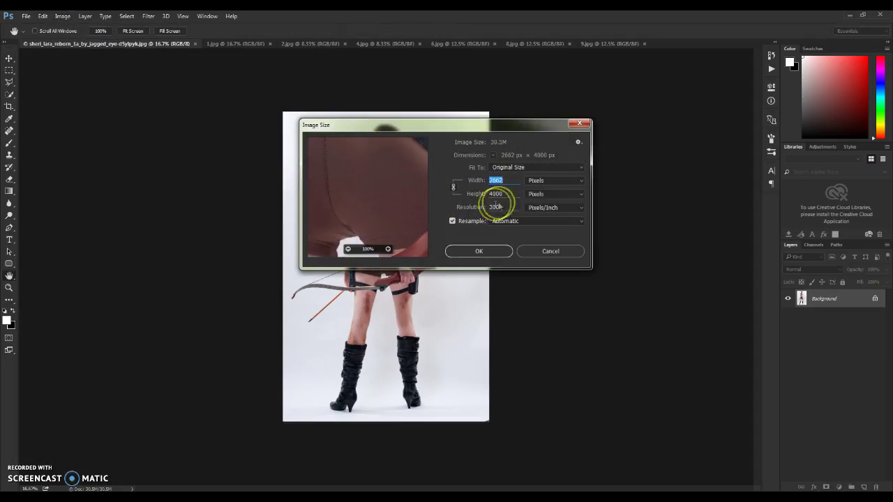
{"action": "left_click", "coordinate": [511, 168]}
{"action": "left_click", "coordinate": [511, 168]}
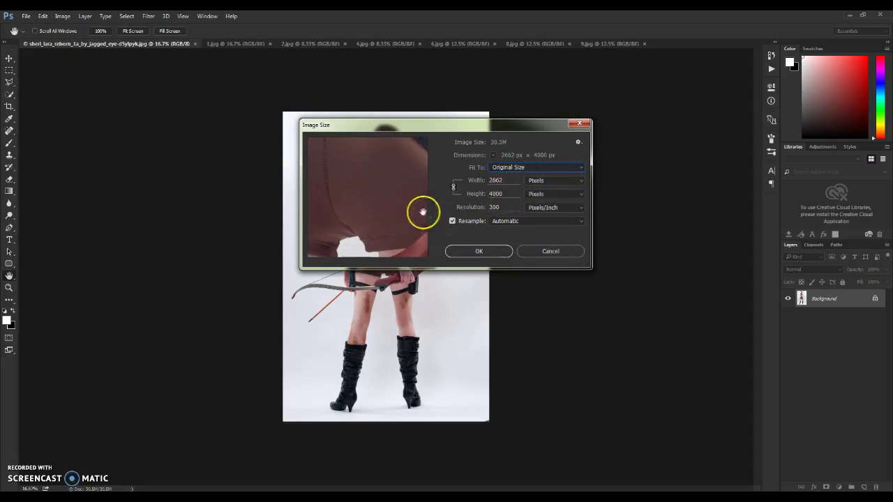
{"action": "left_click_drag", "start_coordinate": [363, 167], "coordinate": [341, 235]}
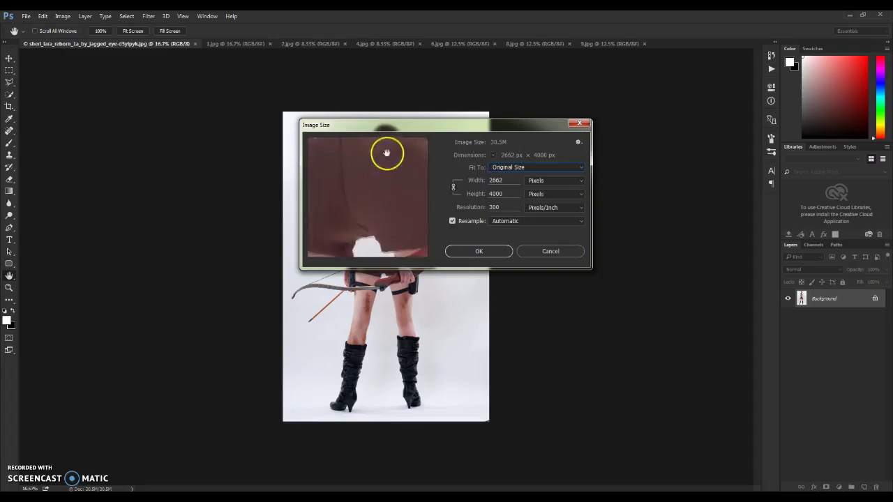
{"action": "left_click_drag", "start_coordinate": [384, 152], "coordinate": [368, 241]}
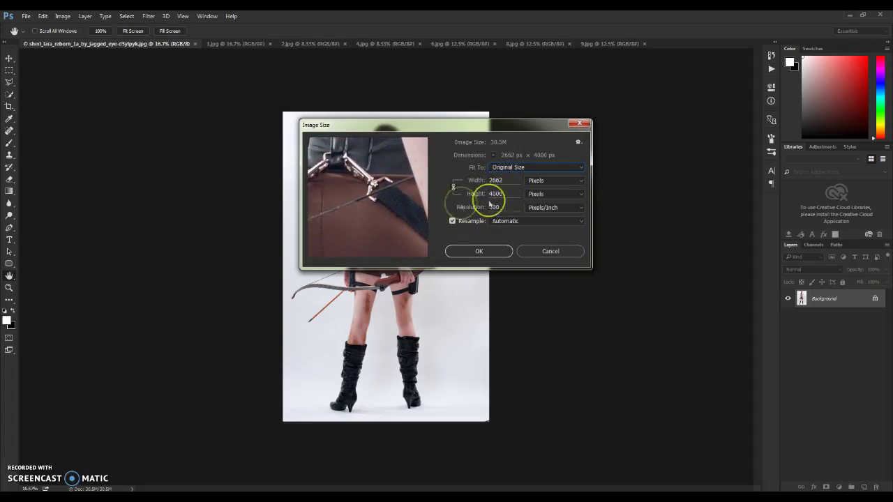
Step: Fit the image size with Auto Resolution, using a 133 lines/inch screen and Best quality
{"action": "left_click", "coordinate": [538, 168]}
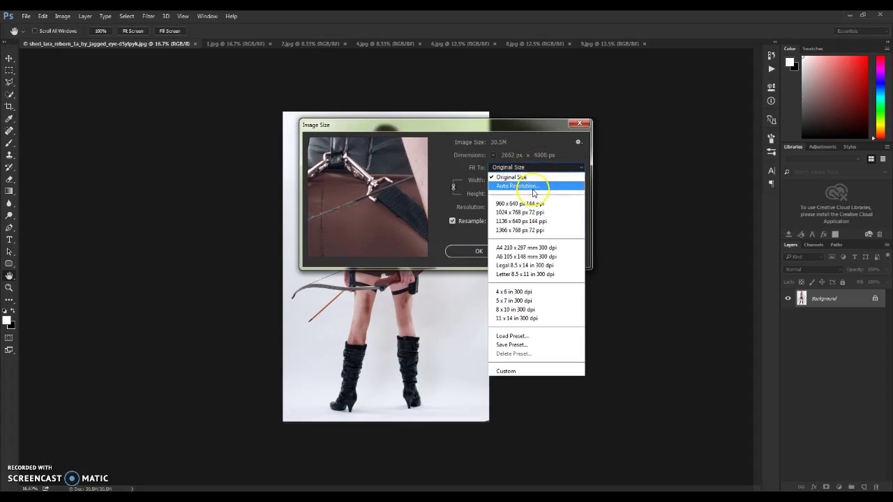
{"action": "left_click", "coordinate": [533, 187]}
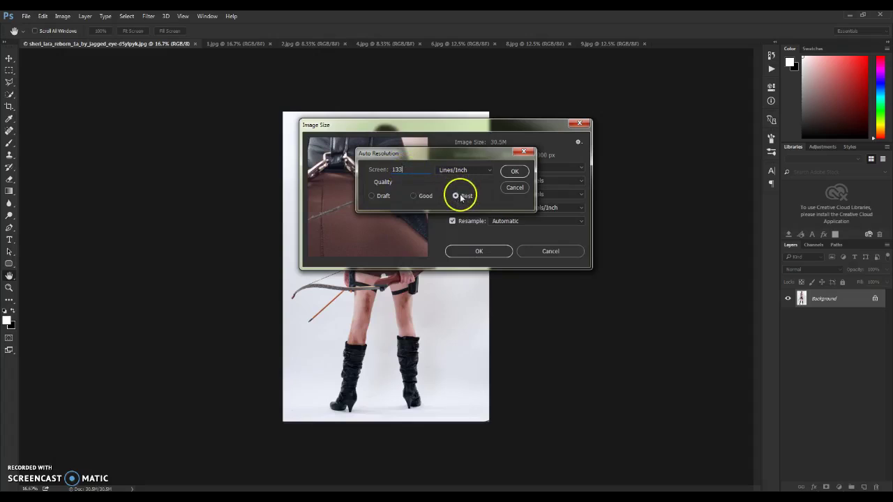
{"action": "left_click", "coordinate": [513, 172]}
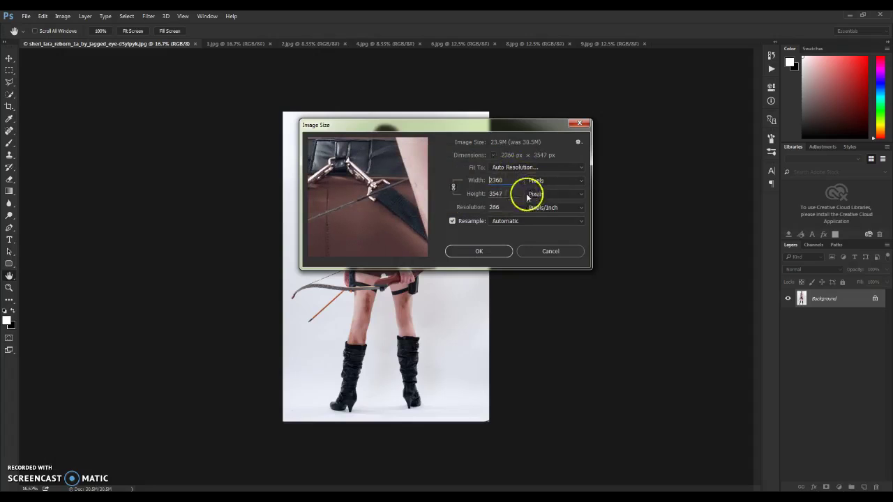
Step: Resize the photo to 4135 × 6213 pixels at 466 pixels/inch using Auto Resolution at Best quality
{"action": "left_click", "coordinate": [522, 167]}
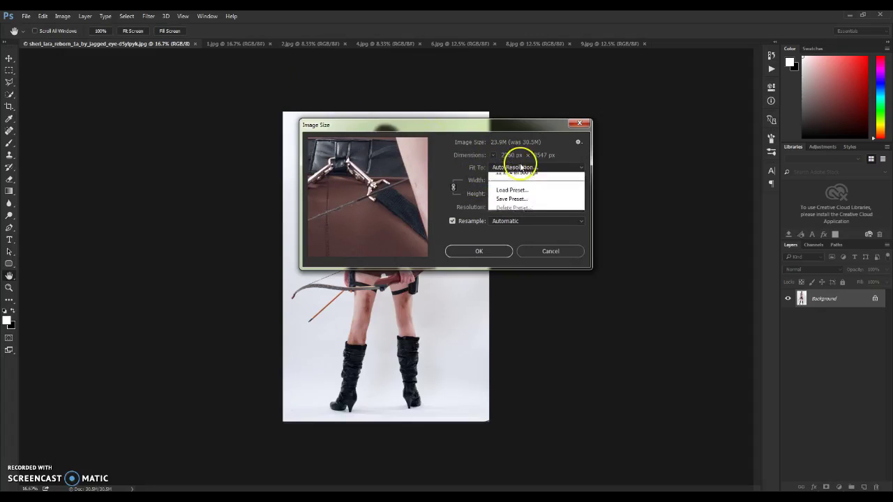
{"action": "left_click", "coordinate": [517, 187]}
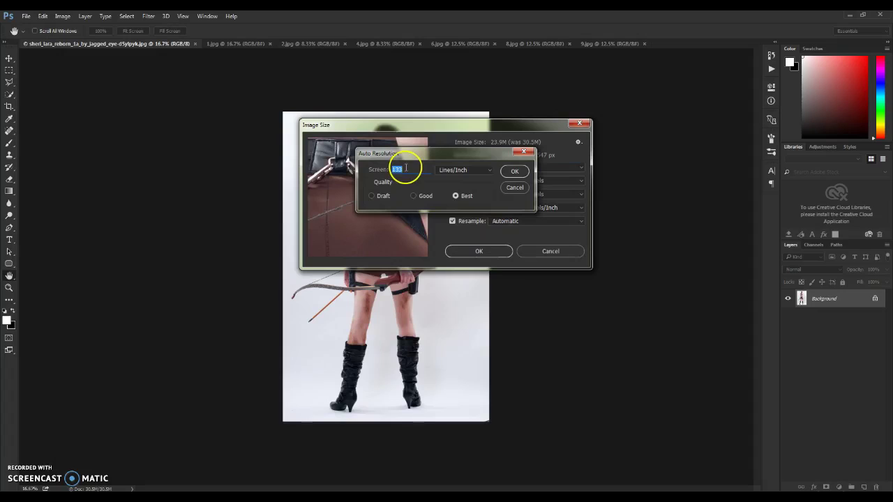
{"action": "left_click", "coordinate": [516, 172]}
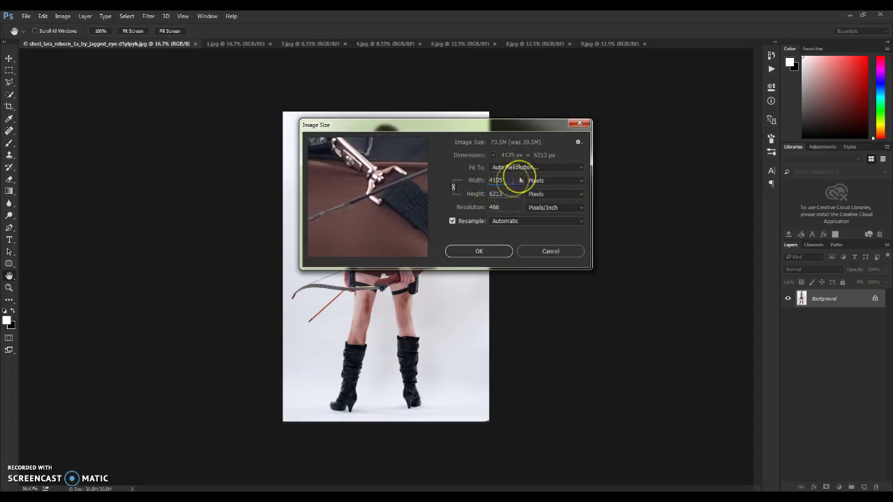
{"action": "left_click", "coordinate": [496, 179]}
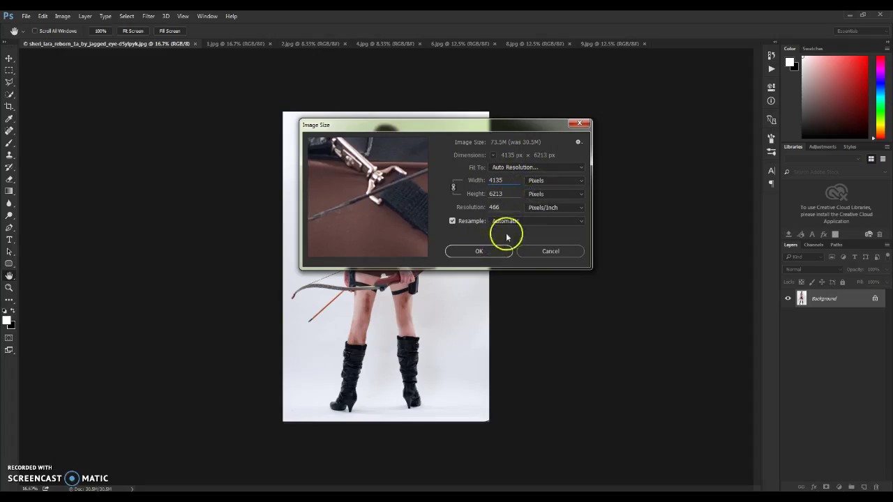
{"action": "left_click", "coordinate": [488, 252]}
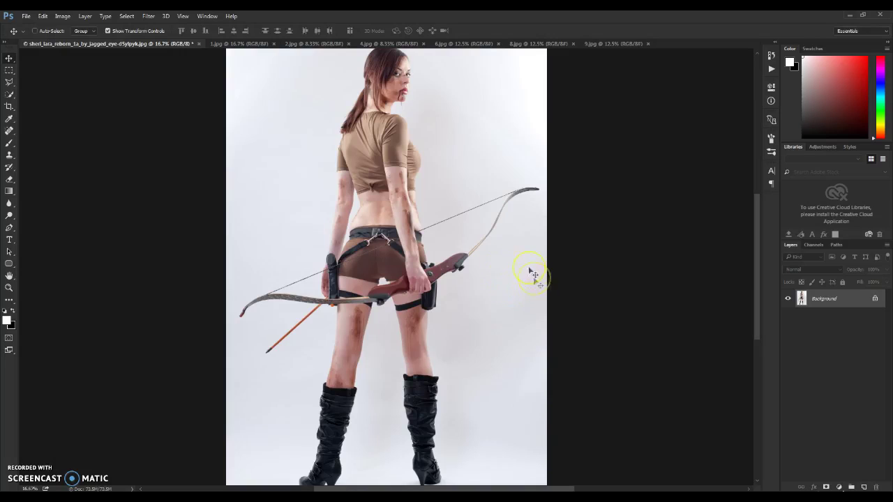
{"action": "scroll", "coordinate": [474, 309], "scroll_direction": "down", "scroll_amount": 3}
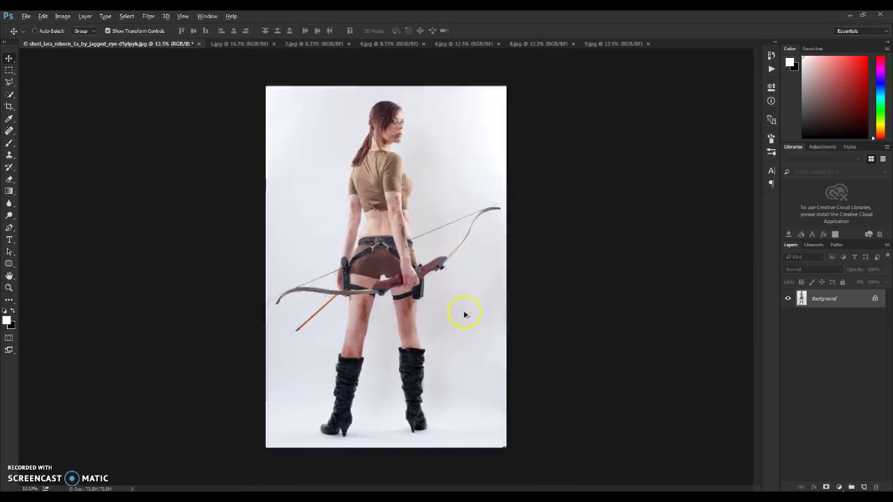
{"action": "scroll", "coordinate": [440, 335], "scroll_direction": "up", "scroll_amount": 3}
{"action": "scroll", "coordinate": [432, 319], "scroll_direction": "down", "scroll_amount": 2}
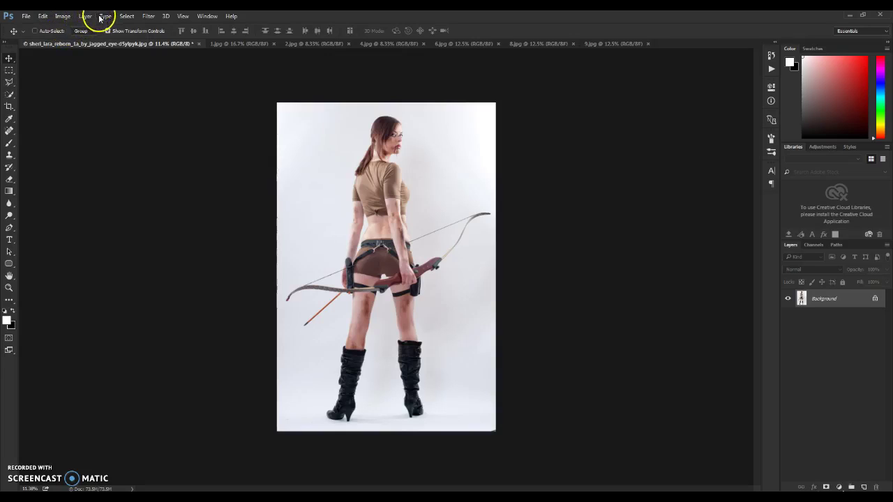
Step: Check the UI language in the Interface preferences and accept the settings
{"action": "left_click", "coordinate": [26, 15]}
{"action": "mouse_move", "coordinate": [42, 18]}
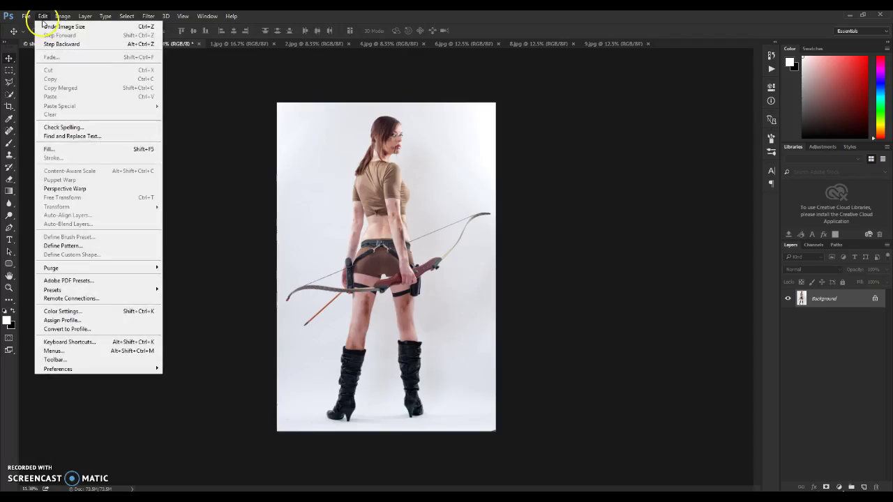
{"action": "mouse_move", "coordinate": [84, 368]}
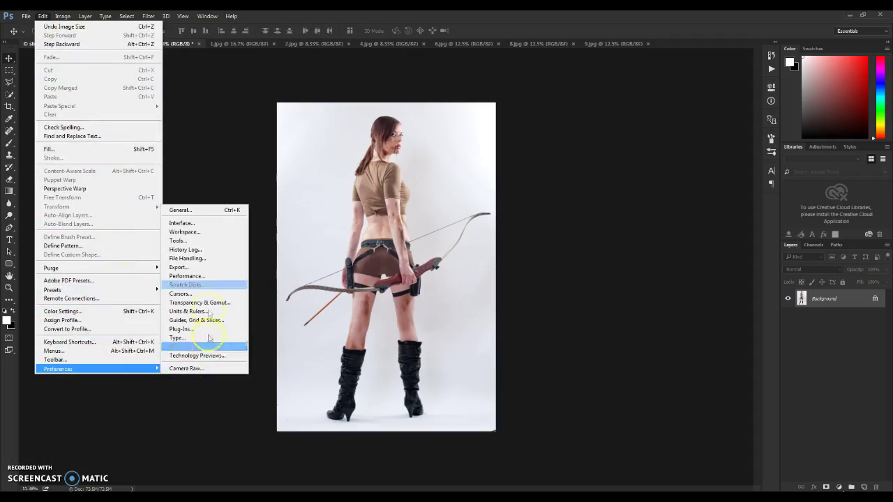
{"action": "left_click", "coordinate": [189, 224]}
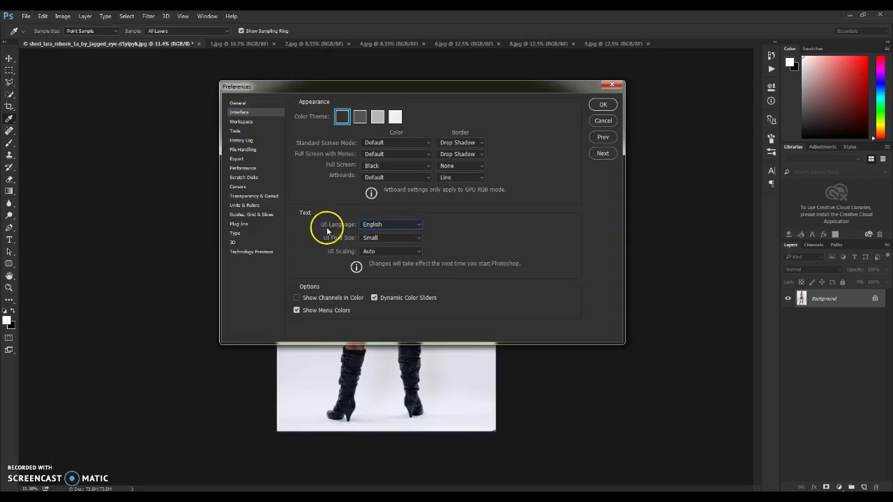
{"action": "left_click", "coordinate": [603, 105]}
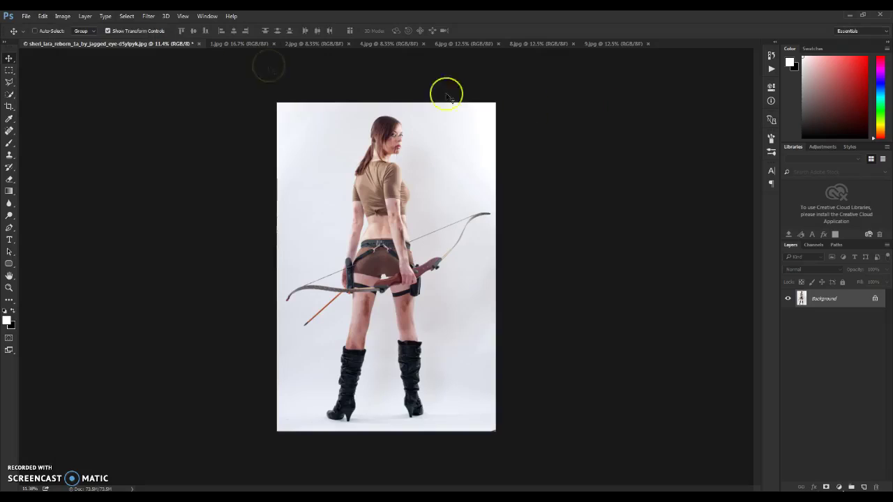
Step: Check the photo's color mode and bit depth
{"action": "left_click", "coordinate": [66, 16]}
{"action": "mouse_move", "coordinate": [79, 29]}
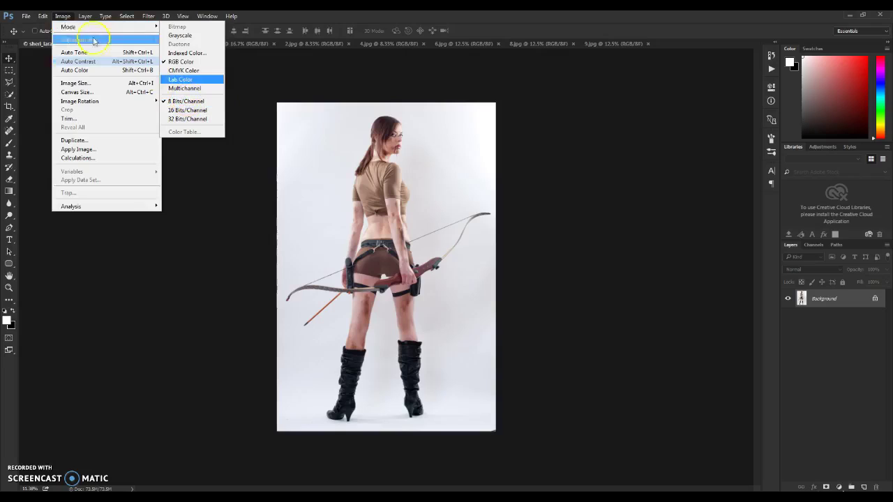
{"action": "left_click", "coordinate": [64, 26]}
{"action": "left_click", "coordinate": [66, 19]}
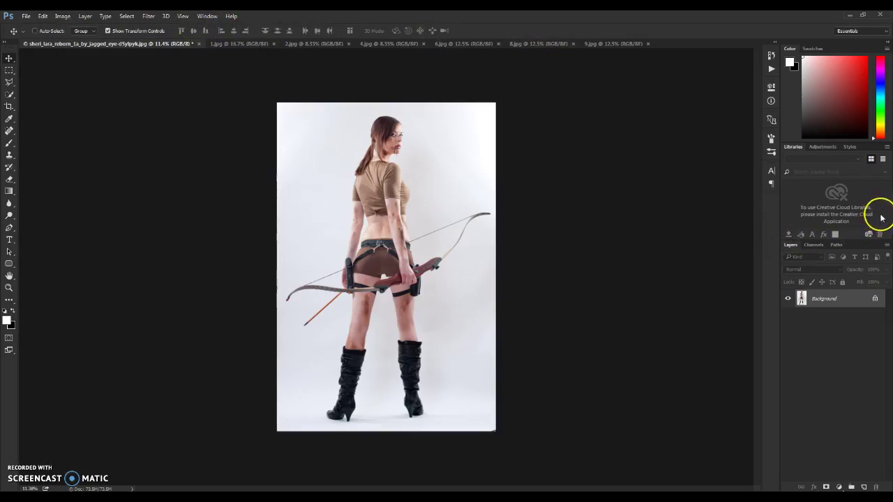
Step: Review the Layers panel options, including the Add "copy" to Copied Layers and Groups setting, and accept them
{"action": "left_click", "coordinate": [791, 246]}
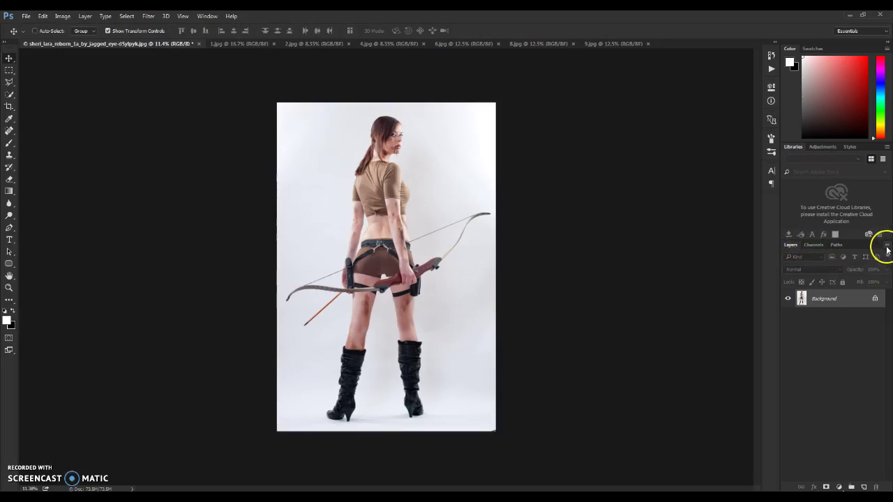
{"action": "left_click", "coordinate": [886, 246]}
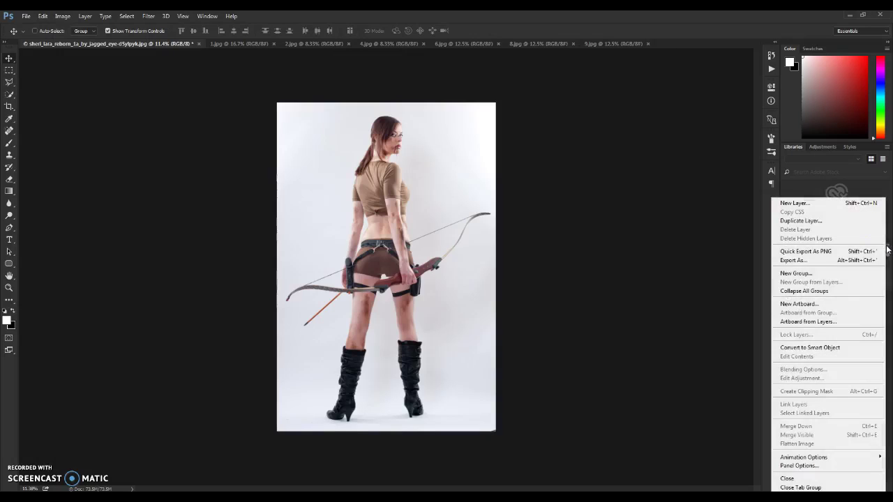
{"action": "left_click", "coordinate": [809, 465]}
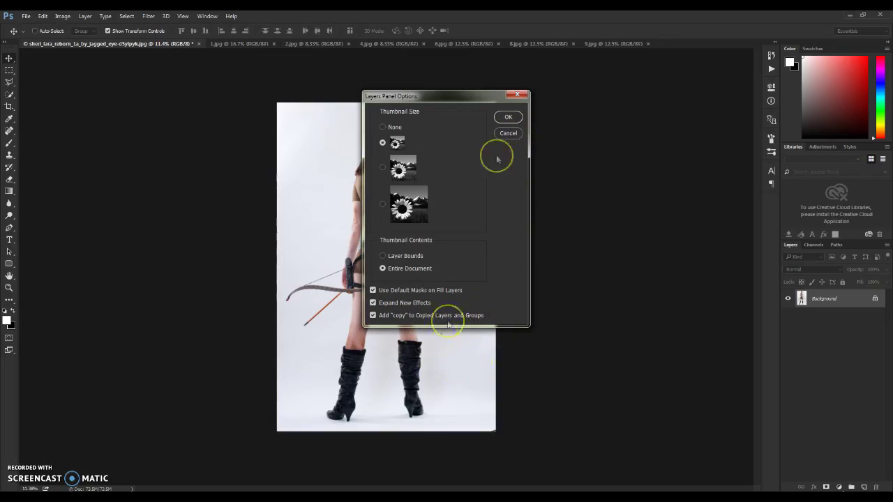
{"action": "left_click", "coordinate": [510, 117]}
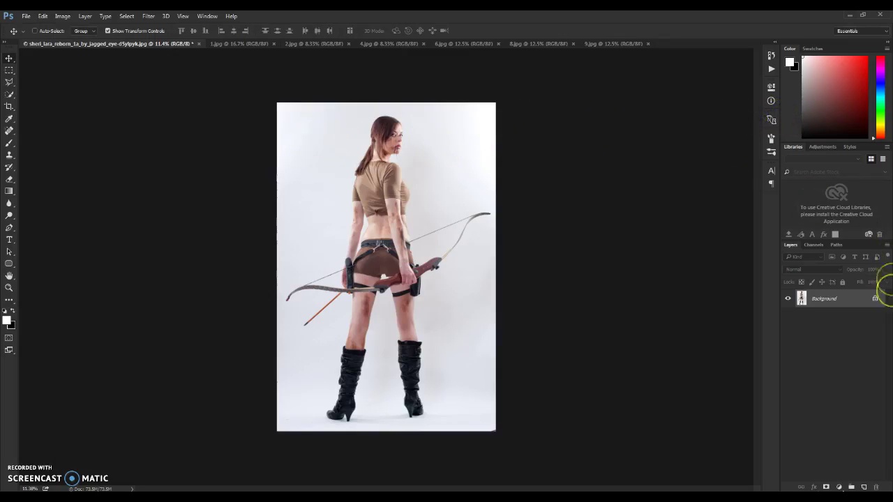
Step: Load the Fallout Action Brushes file from the Fallout Photoshop Action folder into the Brush tool's presets
{"action": "left_click", "coordinate": [12, 141]}
{"action": "left_click", "coordinate": [48, 33]}
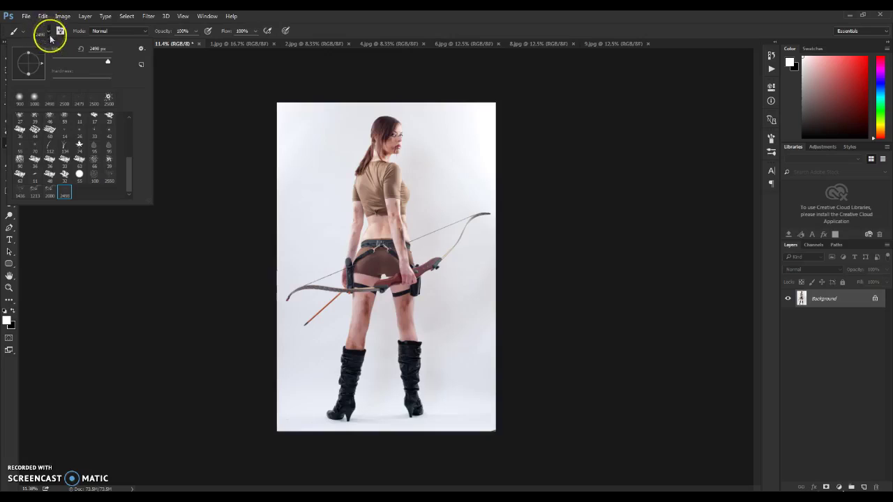
{"action": "left_click", "coordinate": [142, 50]}
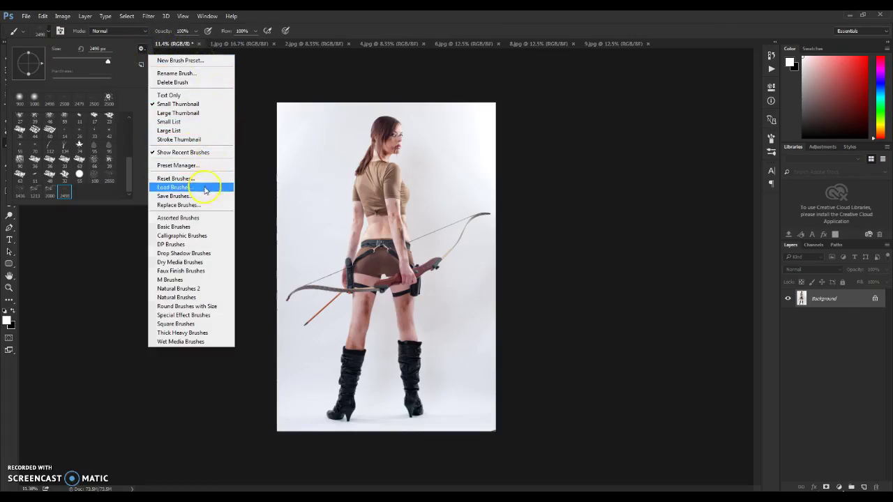
{"action": "left_click", "coordinate": [174, 188]}
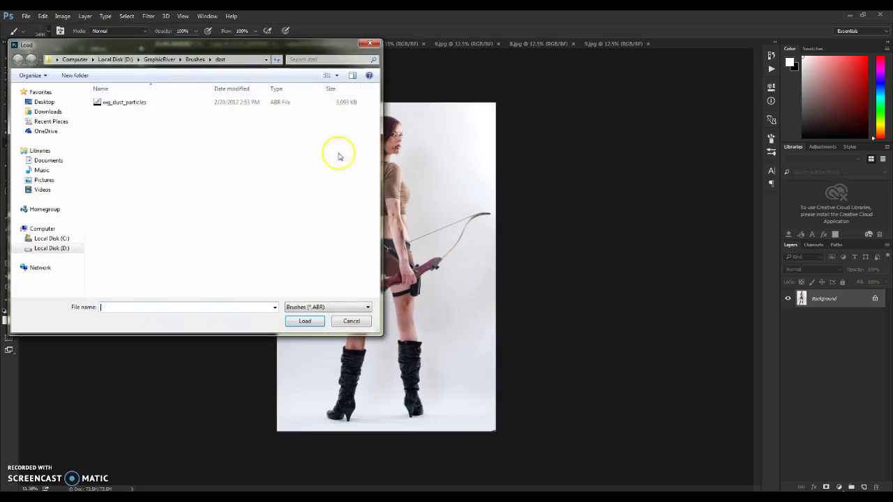
{"action": "left_click", "coordinate": [159, 59]}
{"action": "double_click", "coordinate": [118, 131]}
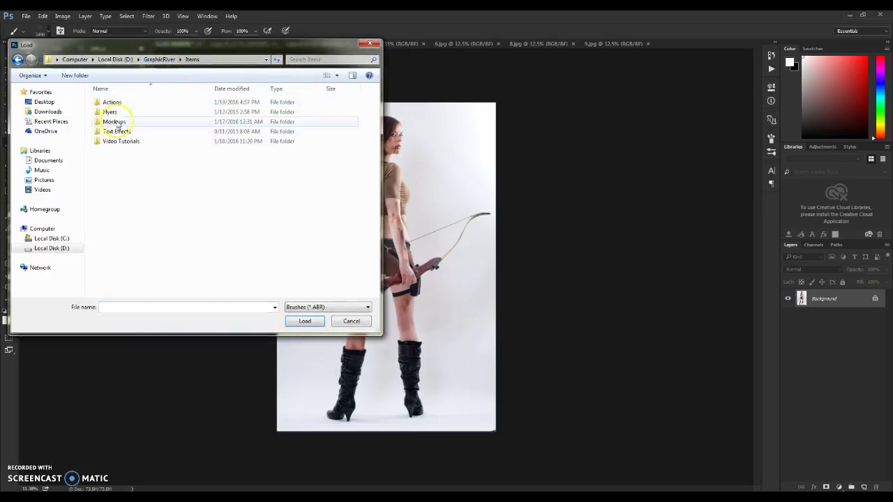
{"action": "double_click", "coordinate": [114, 103]}
{"action": "double_click", "coordinate": [115, 122]}
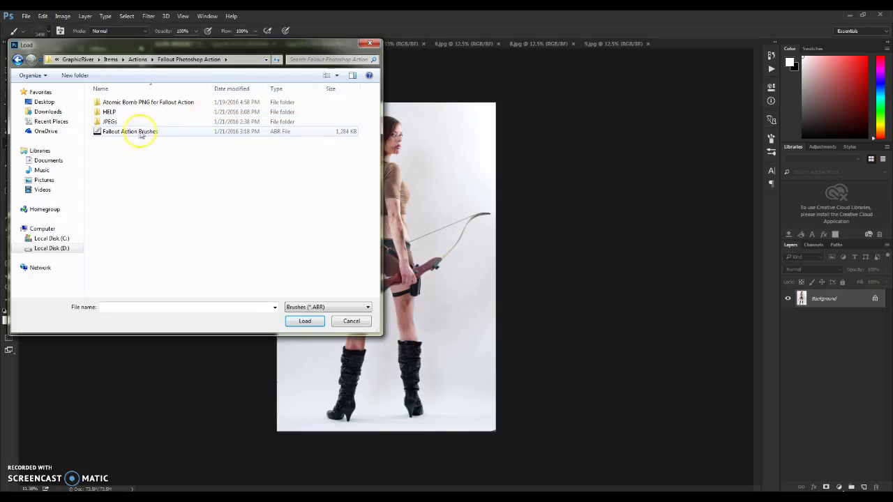
{"action": "left_click", "coordinate": [128, 132]}
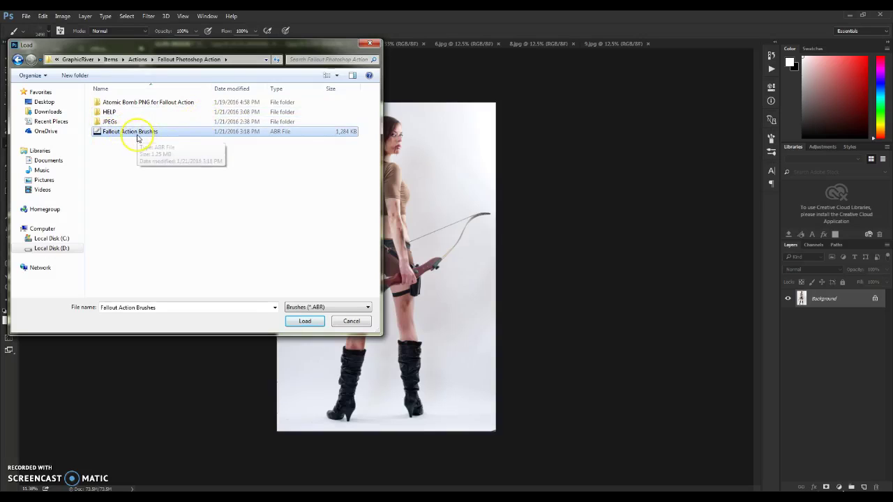
{"action": "left_click", "coordinate": [305, 320]}
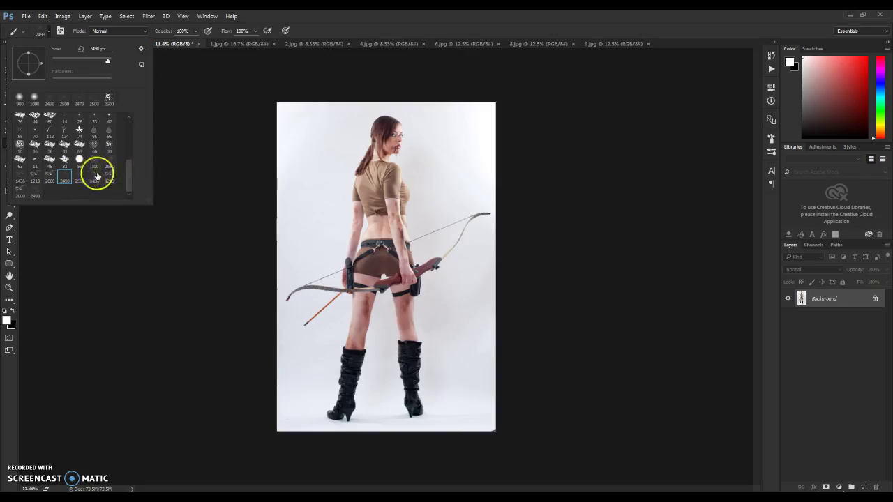
{"action": "left_click", "coordinate": [48, 31]}
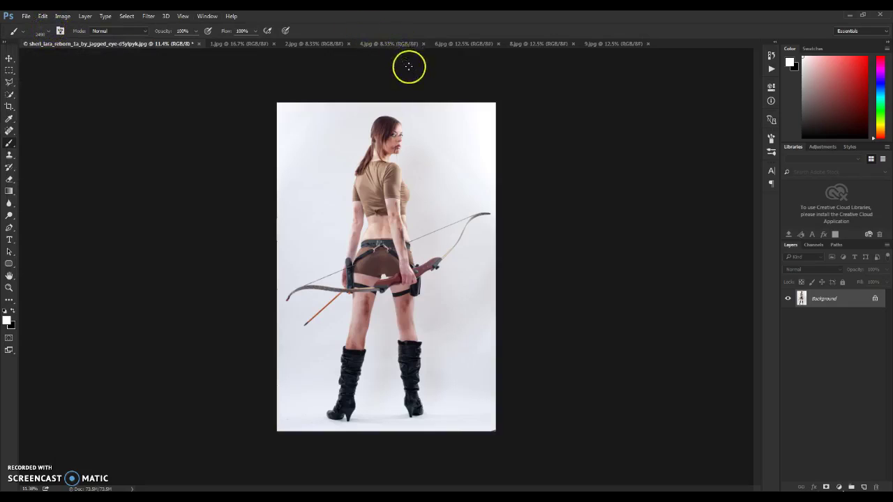
Step: Delete the existing Fallout action set and close the list of actions
{"action": "left_click", "coordinate": [771, 69]}
{"action": "left_click", "coordinate": [639, 67]}
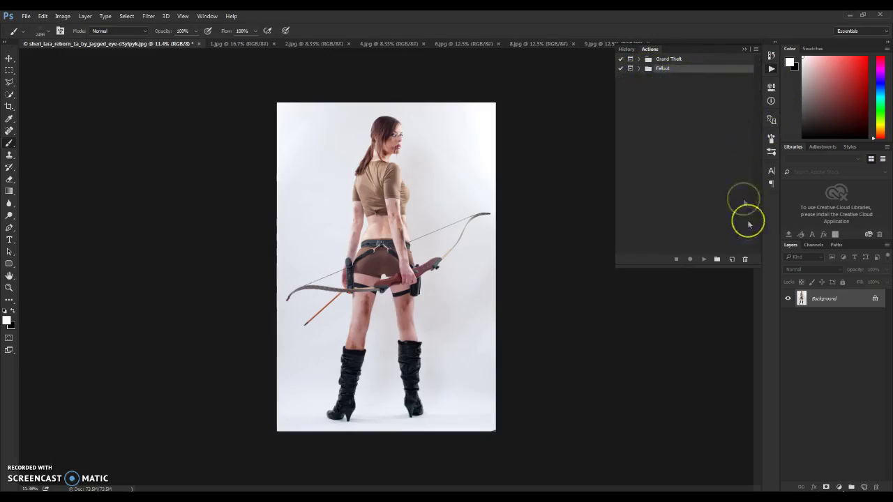
{"action": "left_click", "coordinate": [744, 259]}
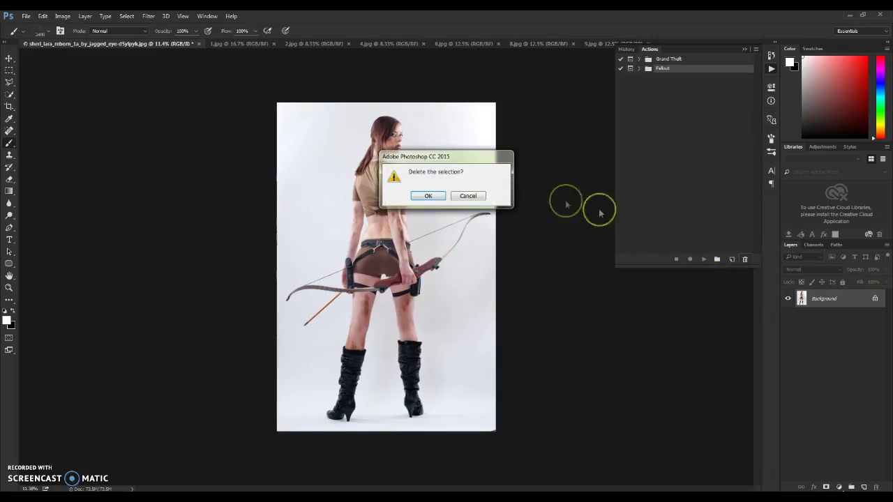
{"action": "left_click", "coordinate": [428, 195]}
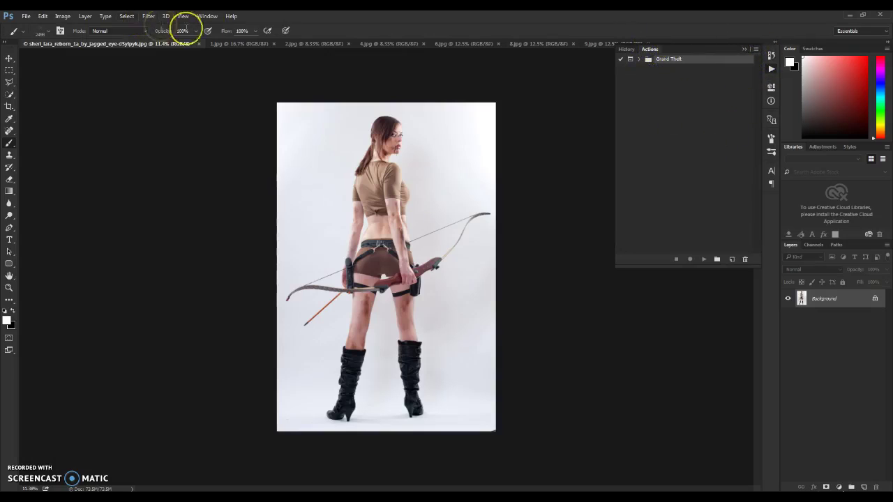
{"action": "left_click", "coordinate": [770, 68]}
Step: Load the Fallout actions file from the Fallout Photoshop Action folder
{"action": "left_click", "coordinate": [208, 16]}
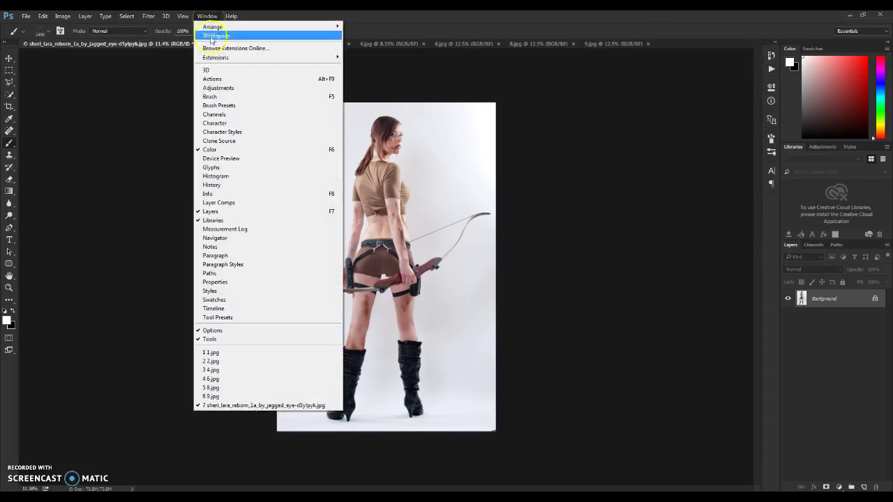
{"action": "left_click", "coordinate": [225, 82]}
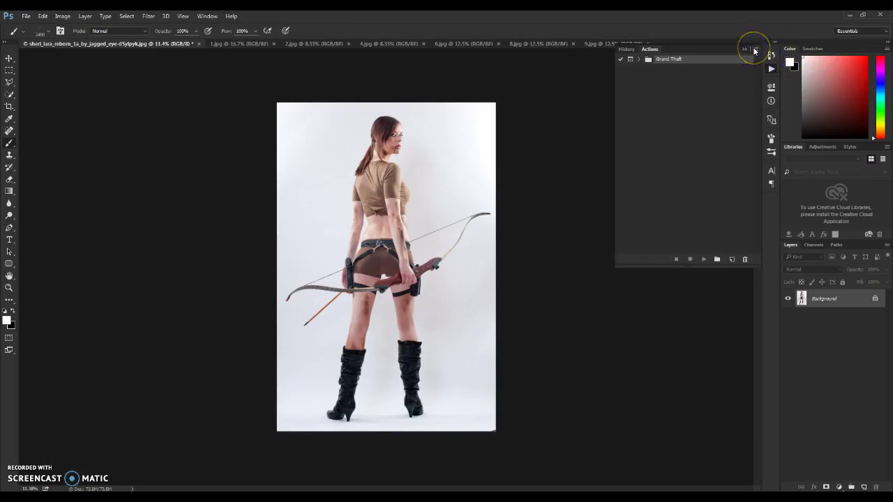
{"action": "left_click", "coordinate": [754, 50]}
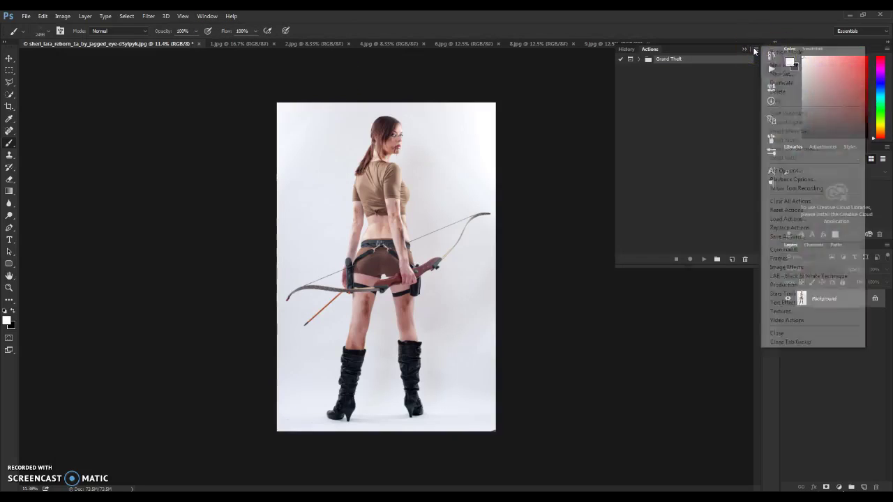
{"action": "left_click", "coordinate": [821, 218]}
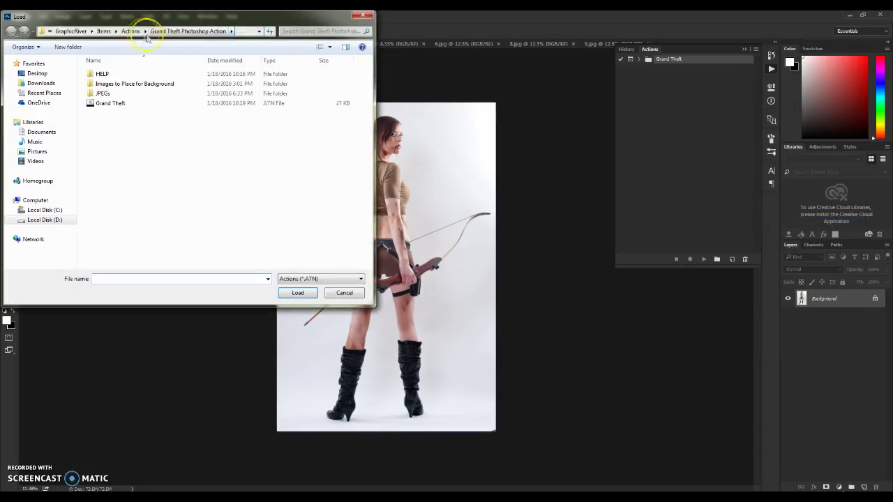
{"action": "left_click", "coordinate": [131, 31]}
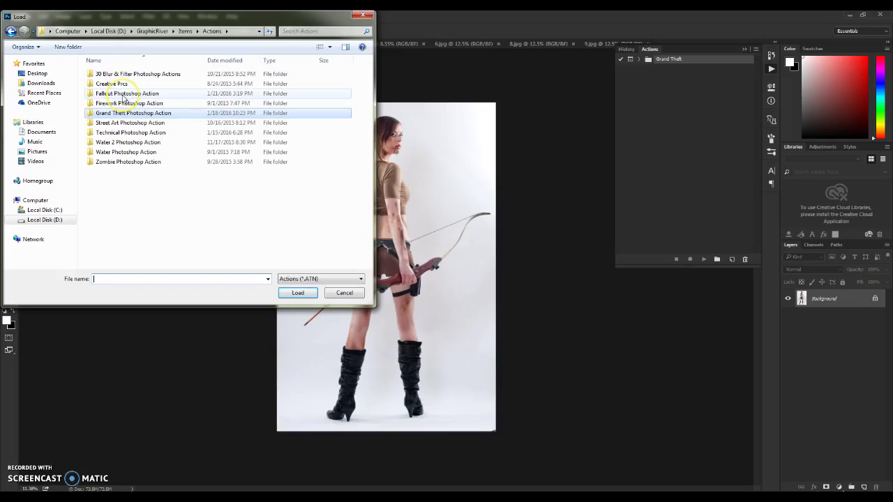
{"action": "double_click", "coordinate": [124, 95]}
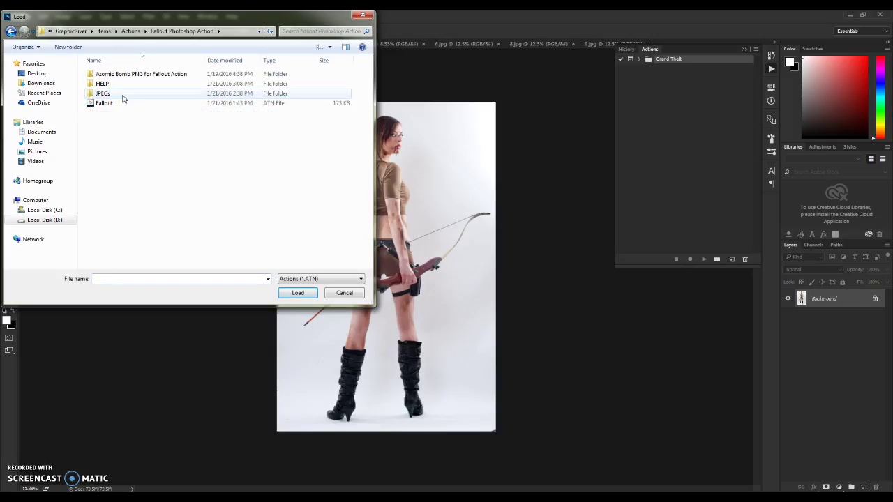
{"action": "left_click", "coordinate": [113, 104]}
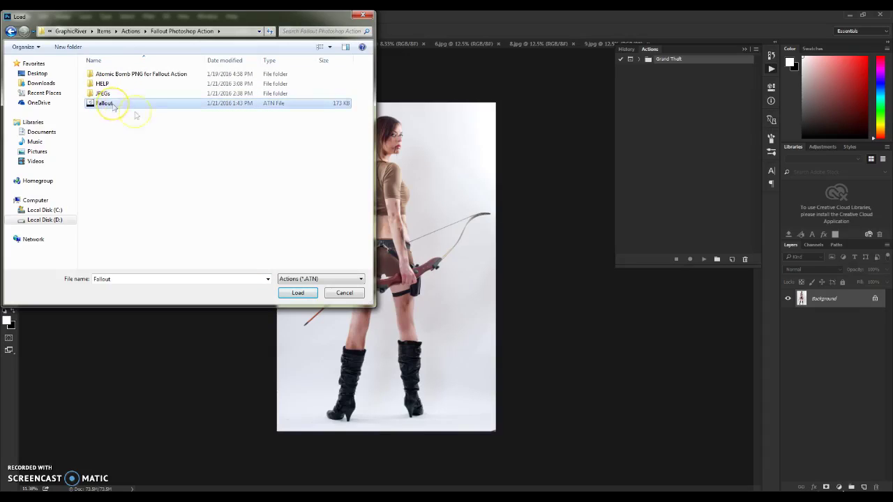
{"action": "left_click", "coordinate": [297, 293]}
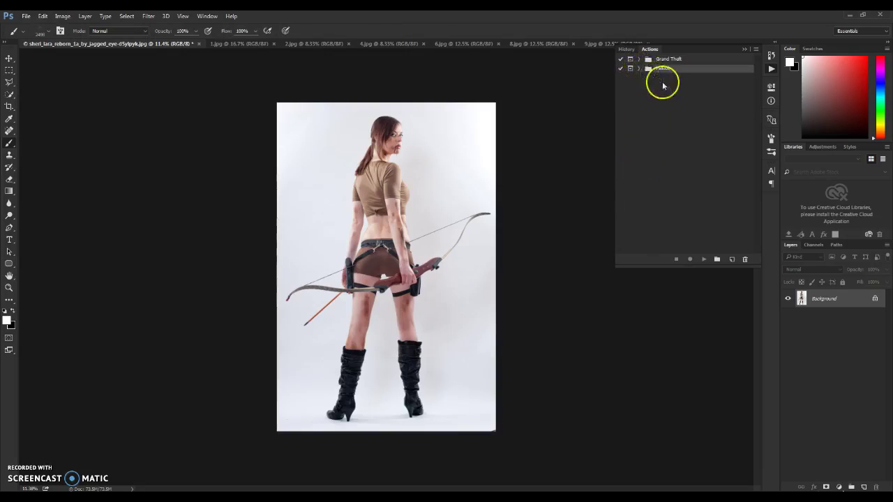
Step: Activate the Move tool and unlock the Background layer so it becomes a regular layer
{"action": "key", "text": "v"}
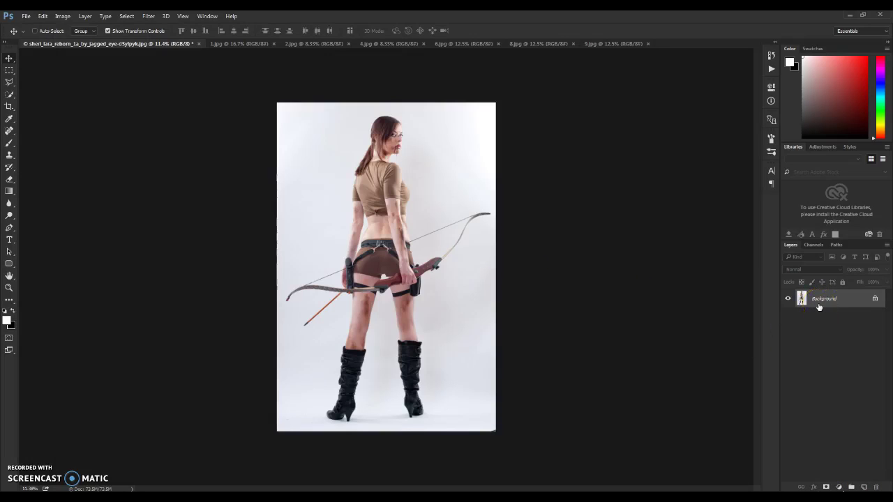
{"action": "left_click", "coordinate": [544, 246]}
{"action": "left_click", "coordinate": [876, 299]}
{"action": "left_click", "coordinate": [528, 168]}
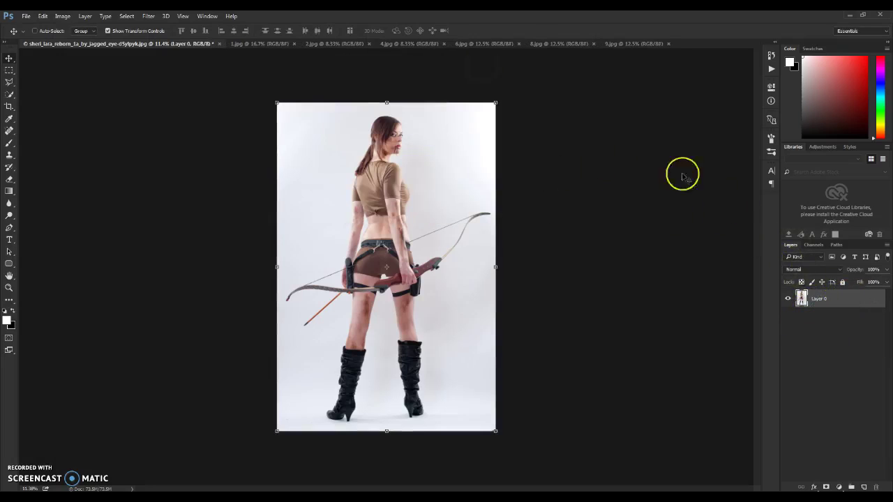
Step: Convert Layer 0 back into a locked Background layer
{"action": "left_click", "coordinate": [85, 16]}
{"action": "mouse_move", "coordinate": [94, 27]}
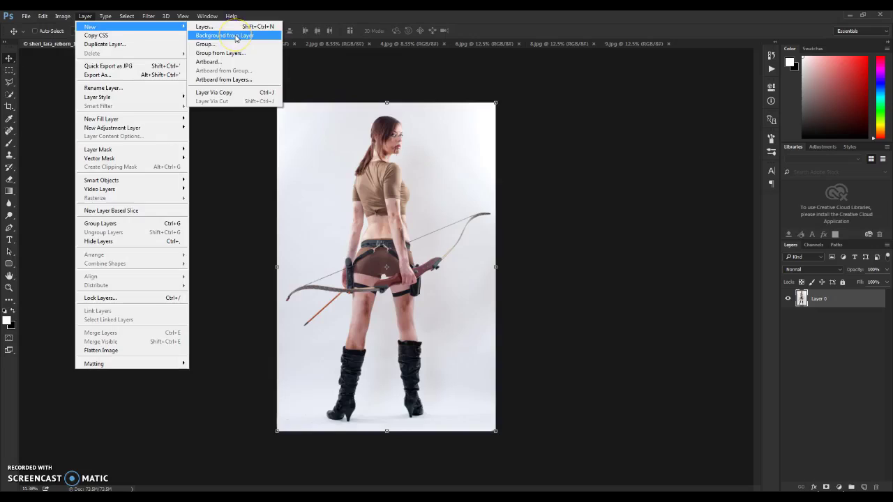
{"action": "left_click", "coordinate": [236, 36]}
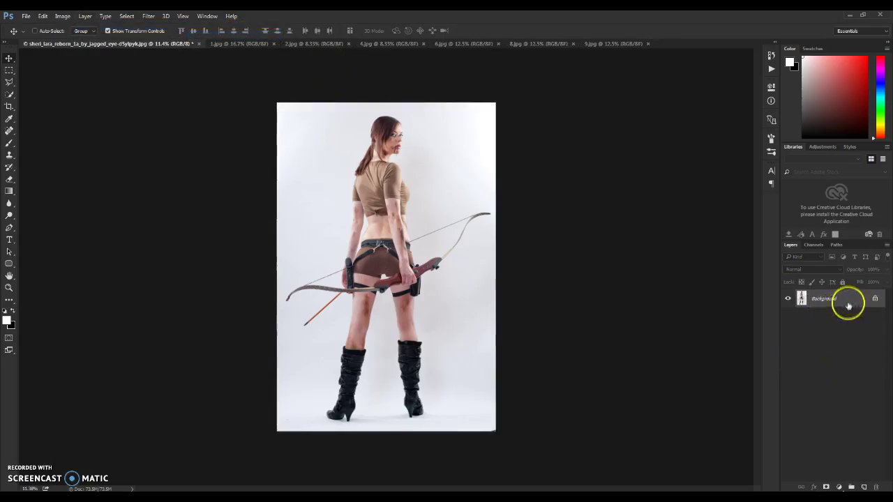
{"action": "left_click", "coordinate": [876, 300]}
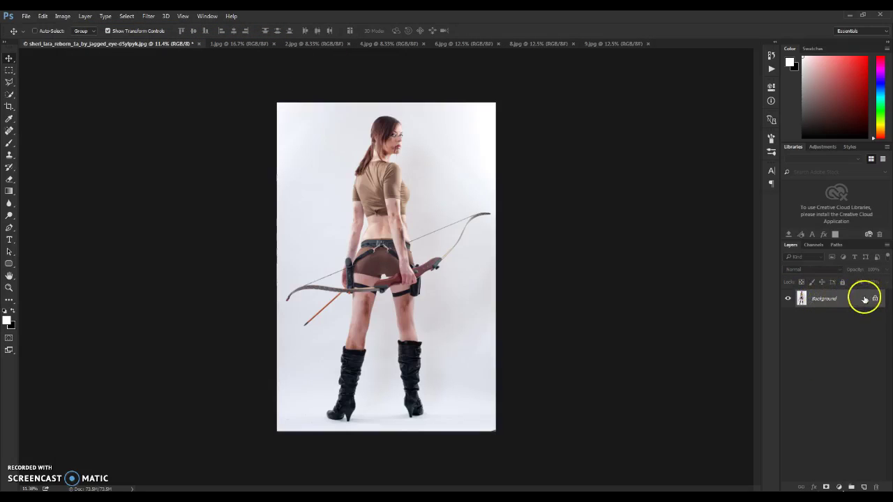
{"action": "left_click", "coordinate": [855, 301]}
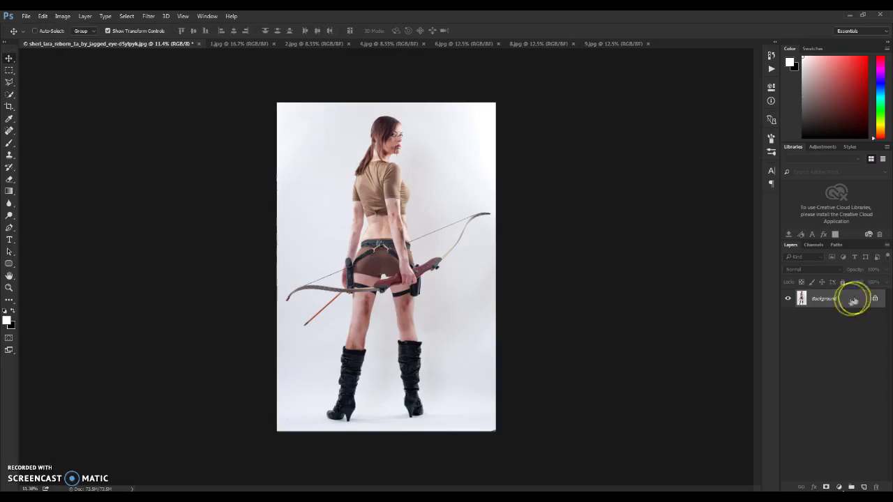
Step: Add a new layer above the Background and name it brush
{"action": "left_click", "coordinate": [864, 486]}
{"action": "left_click", "coordinate": [823, 303]}
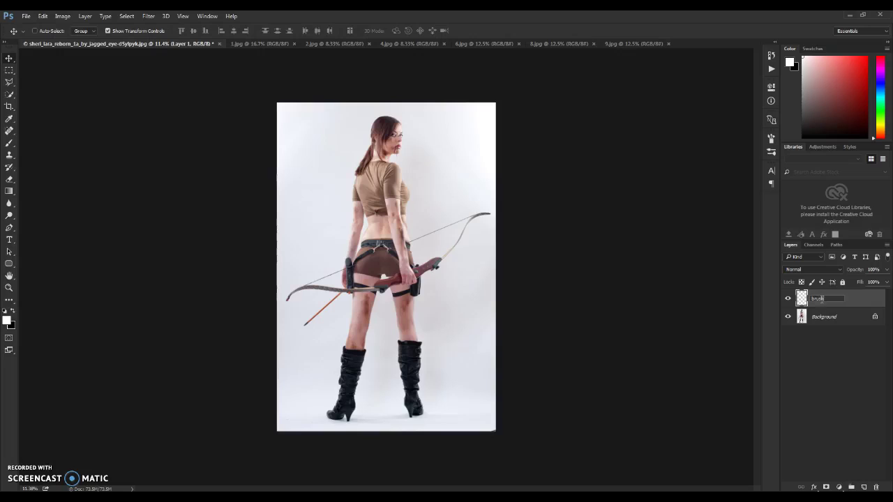
{"action": "key", "text": "Return"}
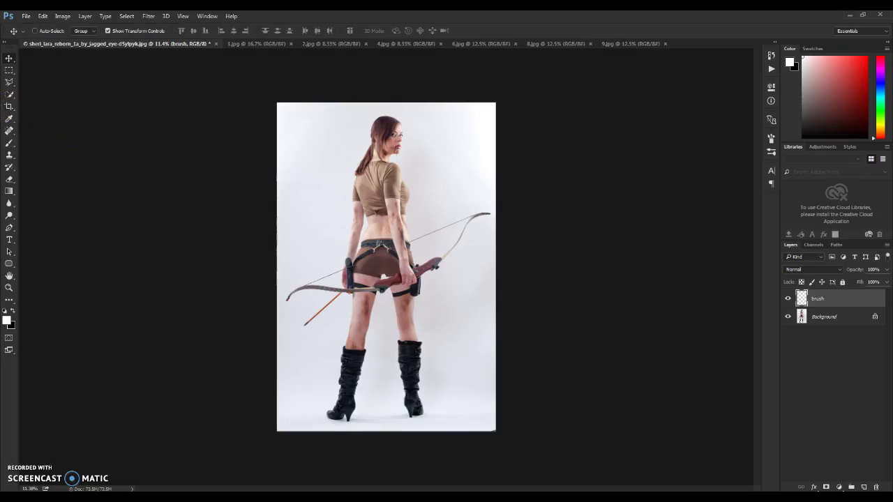
Step: Select the white backdrop around the archer on the Background layer with the Magic Wand tool at tolerance 32
{"action": "left_click", "coordinate": [12, 96]}
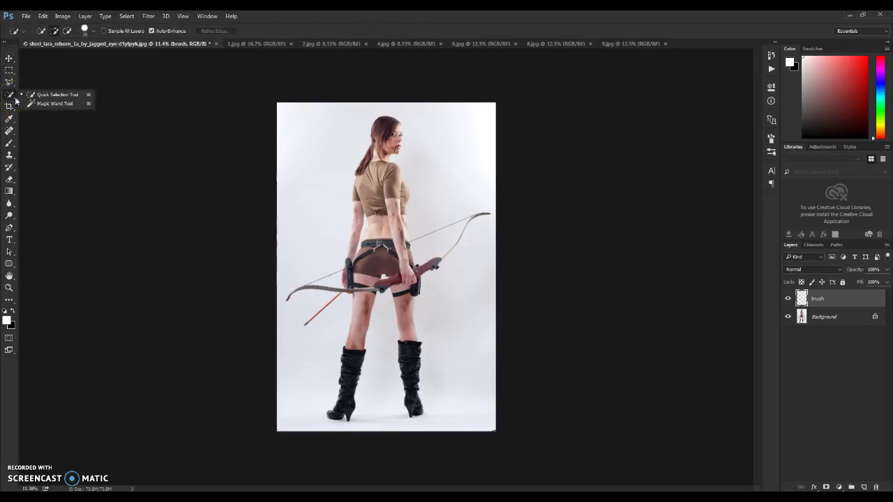
{"action": "left_click", "coordinate": [56, 104]}
{"action": "left_click", "coordinate": [448, 165]}
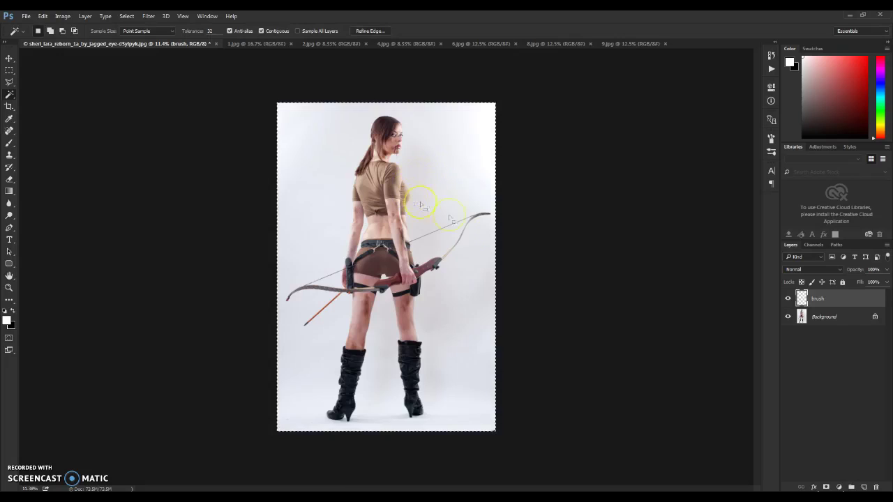
{"action": "left_click", "coordinate": [266, 187]}
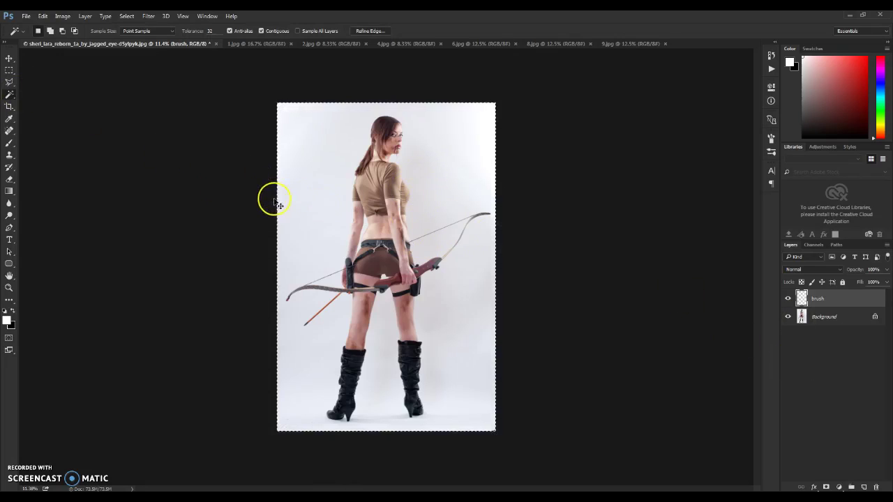
{"action": "left_click", "coordinate": [832, 318]}
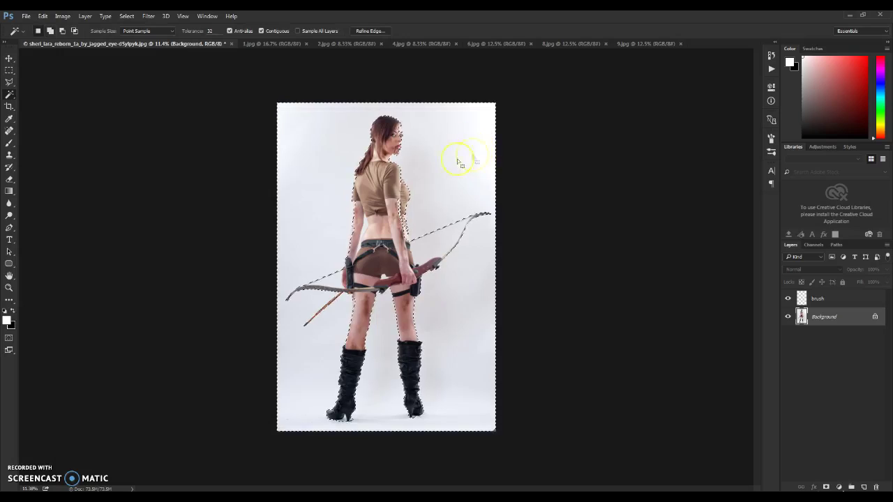
Step: Add the shadowed floor under the archer's left boot to the backdrop selection with the Polygonal Lasso tool
{"action": "scroll", "coordinate": [418, 150], "scroll_direction": "up", "scroll_amount": 1}
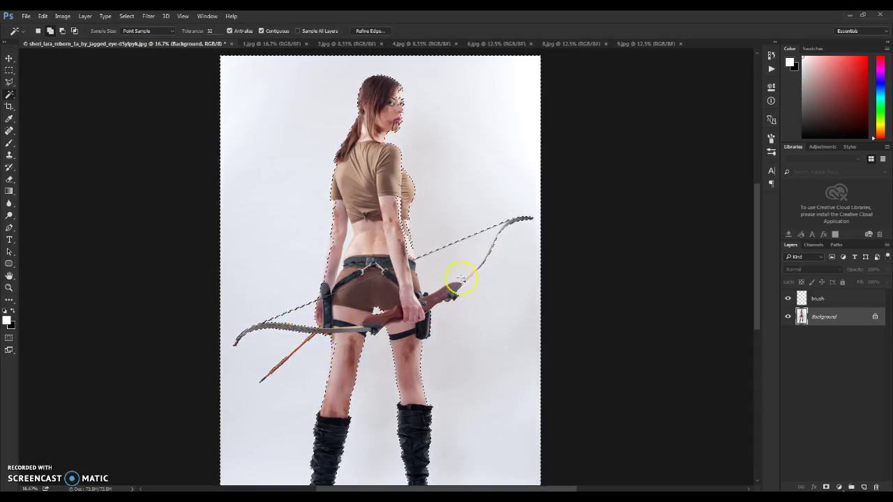
{"action": "left_click_drag", "start_coordinate": [398, 369], "coordinate": [384, 215]}
{"action": "scroll", "coordinate": [302, 375], "scroll_direction": "up", "scroll_amount": 5}
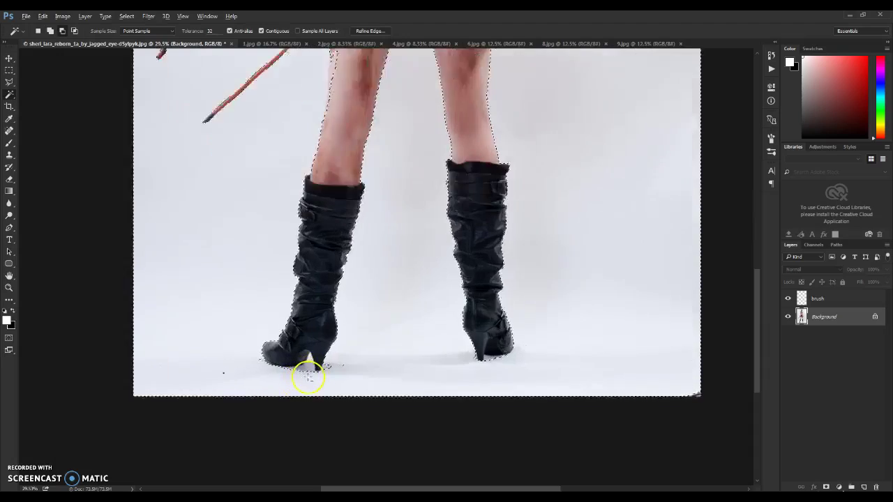
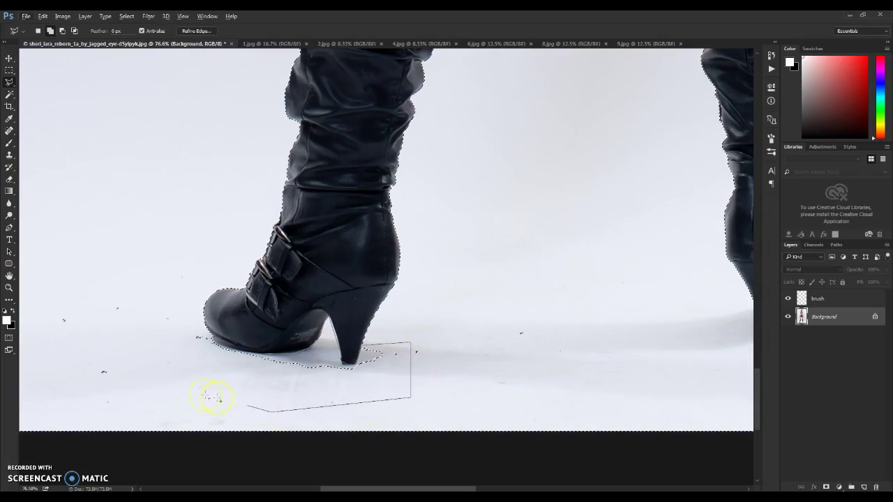
{"action": "double_click", "coordinate": [159, 357]}
{"action": "scroll", "coordinate": [233, 375], "scroll_direction": "down", "scroll_amount": 5}
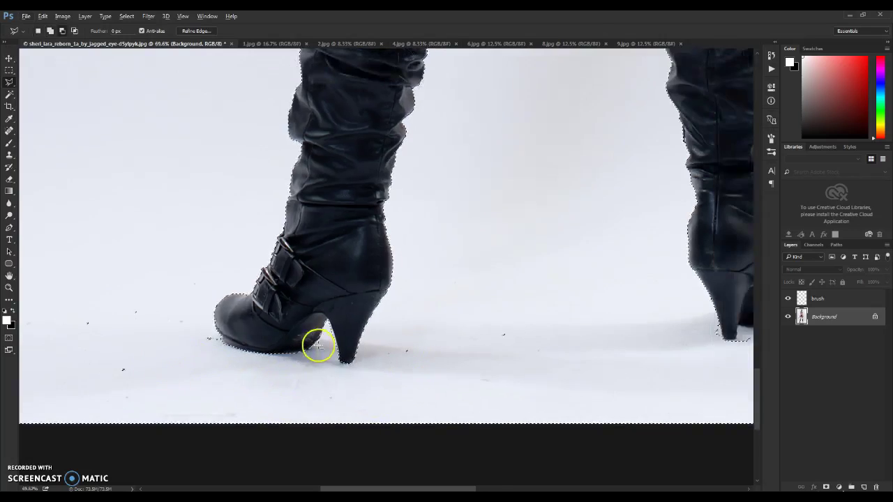
Step: Add the shadowed floor under the archer's right boot and heel to the backdrop selection with the Quick Selection tool
{"action": "scroll", "coordinate": [378, 349], "scroll_direction": "up", "scroll_amount": 5}
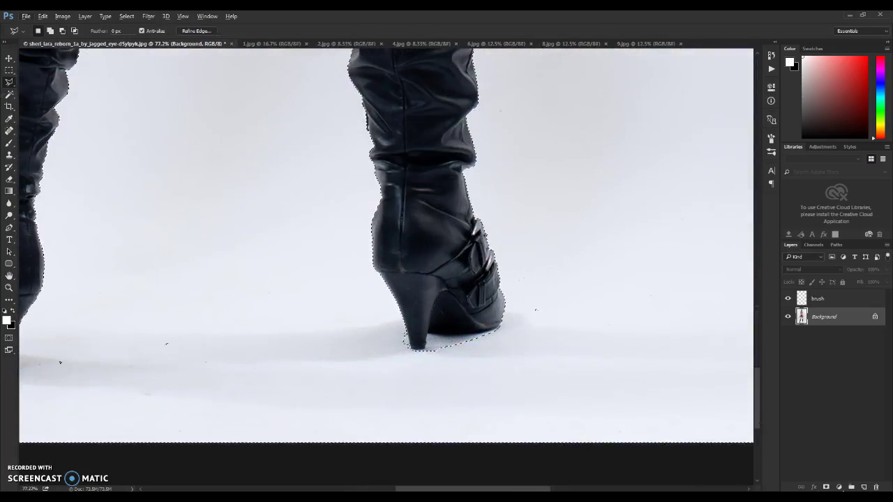
{"action": "left_click", "coordinate": [9, 95]}
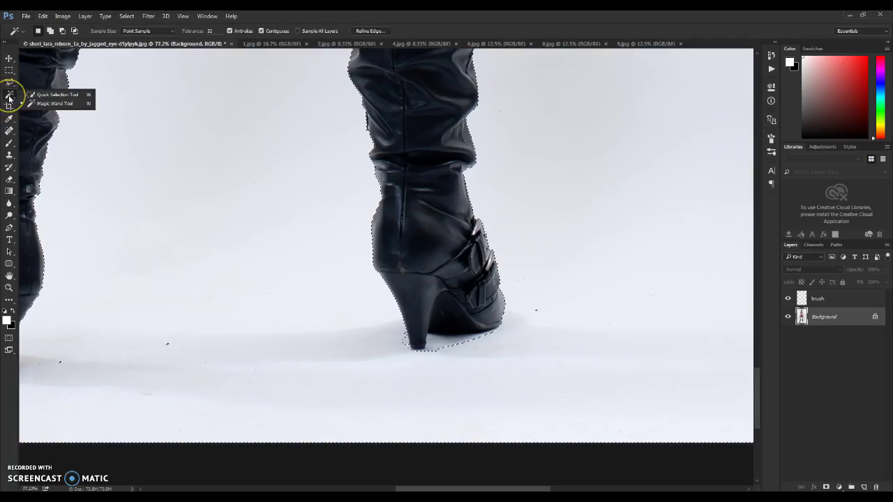
{"action": "left_click", "coordinate": [45, 95]}
{"action": "scroll", "coordinate": [461, 354], "scroll_direction": "up", "scroll_amount": 1}
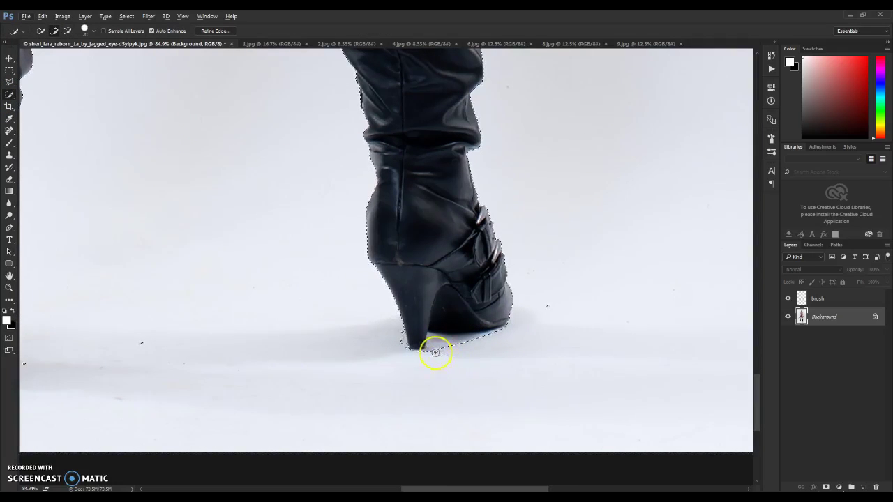
{"action": "scroll", "coordinate": [444, 351], "scroll_direction": "up", "scroll_amount": 3}
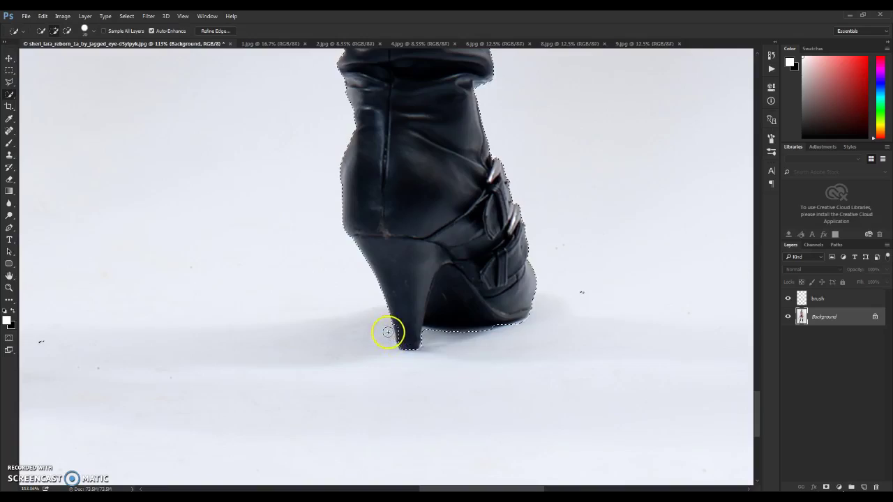
{"action": "scroll", "coordinate": [406, 315], "scroll_direction": "down", "scroll_amount": 4}
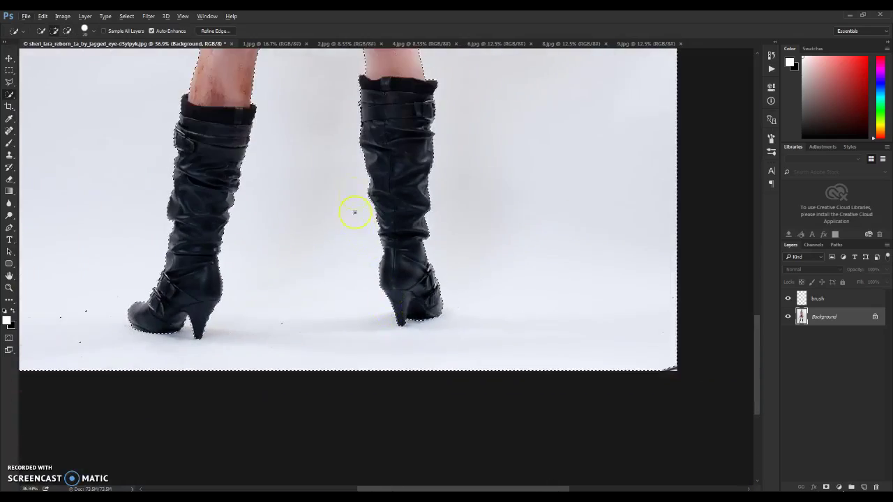
Step: Subtract the wrongly included skin of the archer's right arm and waist from the backdrop selection with the Quick Selection tool
{"action": "left_click_drag", "start_coordinate": [354, 211], "coordinate": [361, 398]}
{"action": "left_click_drag", "start_coordinate": [353, 76], "coordinate": [343, 357]}
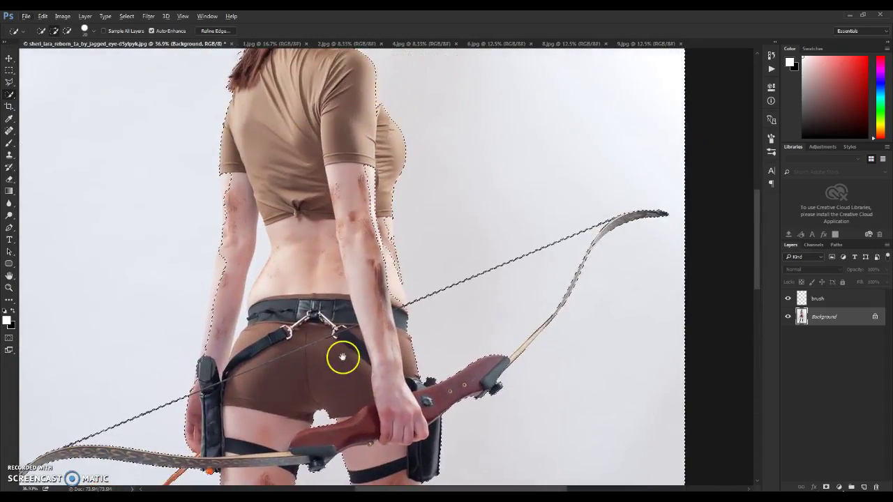
{"action": "scroll", "coordinate": [400, 207], "scroll_direction": "up", "scroll_amount": 3}
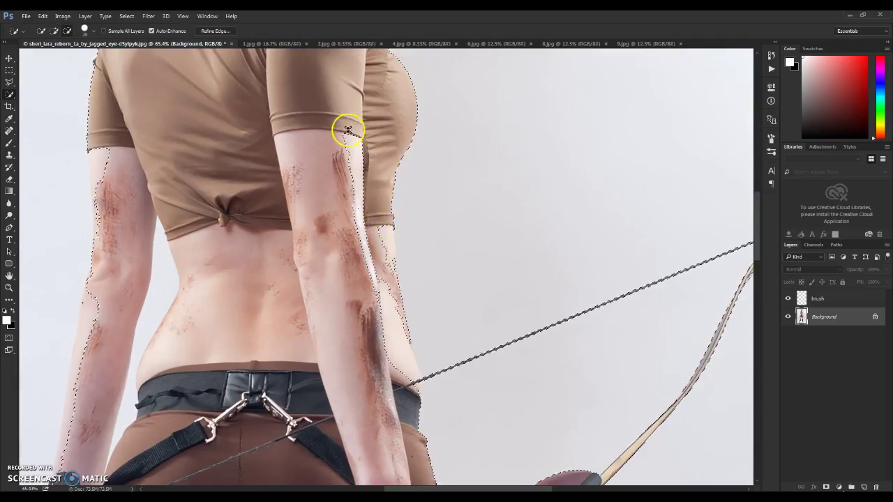
{"action": "mouse_move", "coordinate": [342, 133]}
{"action": "left_mouse_down"}
{"action": "mouse_move", "coordinate": [331, 215]}
{"action": "mouse_move", "coordinate": [349, 225]}
{"action": "left_mouse_up"}
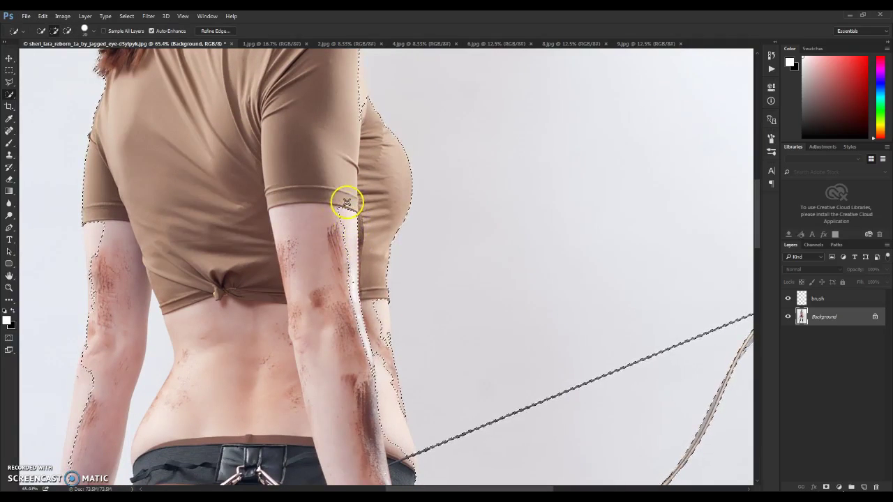
{"action": "left_click", "coordinate": [345, 197], "text": "alt"}
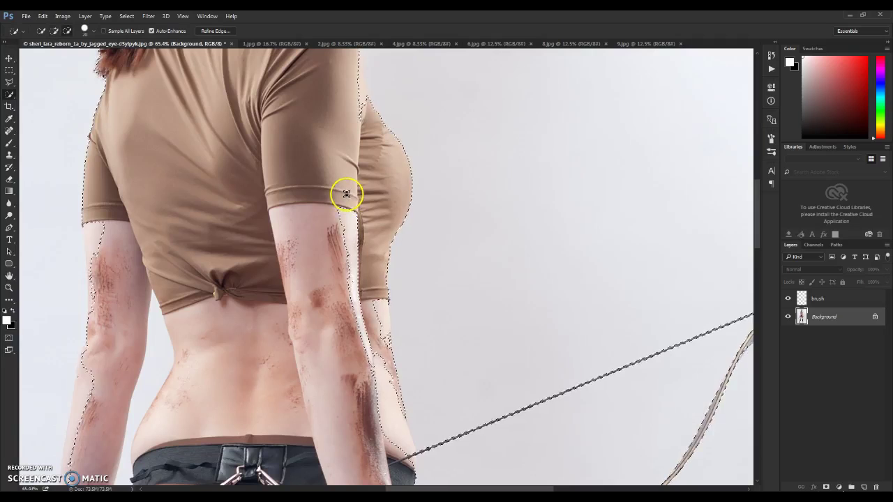
{"action": "mouse_move", "coordinate": [345, 194]}
{"action": "left_mouse_down"}
{"action": "mouse_move", "coordinate": [349, 273]}
{"action": "mouse_move", "coordinate": [343, 193]}
{"action": "left_mouse_up"}
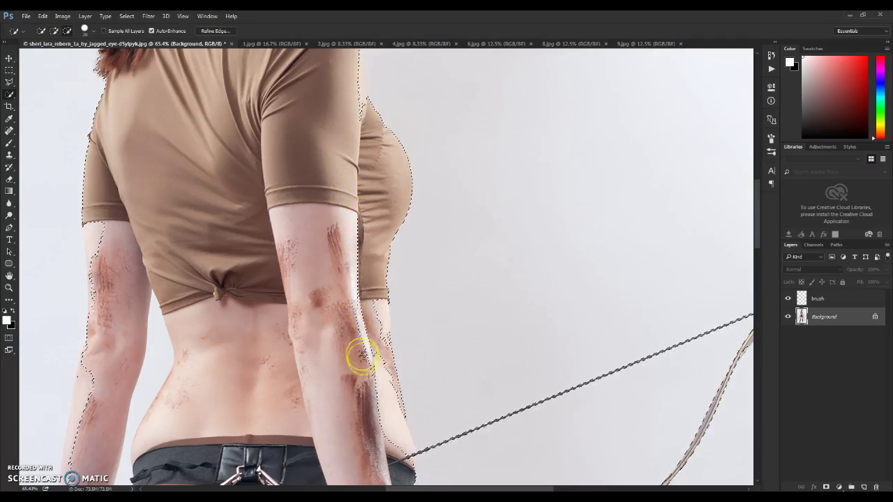
{"action": "mouse_move", "coordinate": [370, 339]}
{"action": "left_mouse_down"}
{"action": "mouse_move", "coordinate": [384, 428]}
{"action": "mouse_move", "coordinate": [413, 465]}
{"action": "mouse_move", "coordinate": [403, 421]}
{"action": "left_mouse_up"}
{"action": "key", "text": "ctrl+0"}
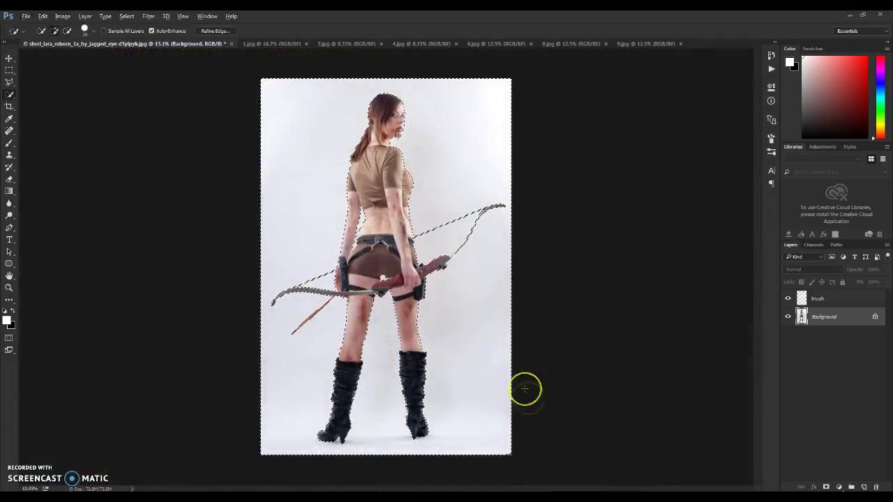
Step: Invert the backdrop selection, then fill the archer's shape with black on the brush layer and deselect it
{"action": "scroll", "coordinate": [404, 348], "scroll_direction": "up", "scroll_amount": 2}
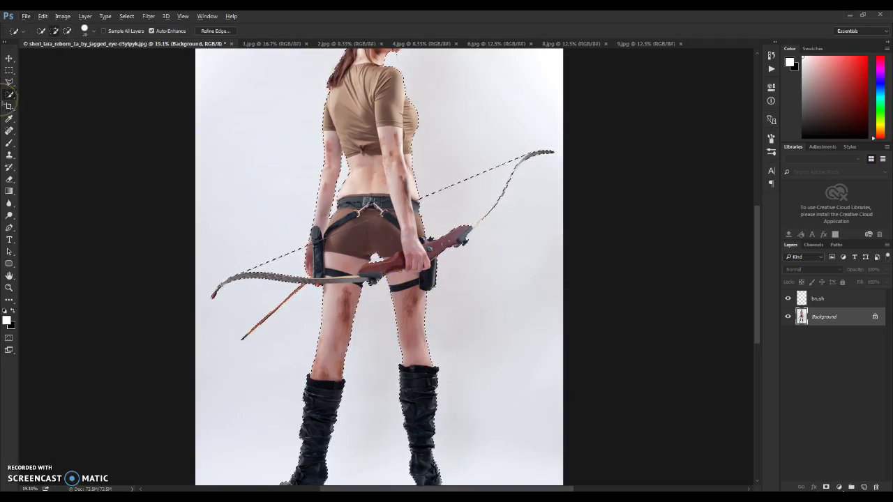
{"action": "left_click", "coordinate": [9, 59]}
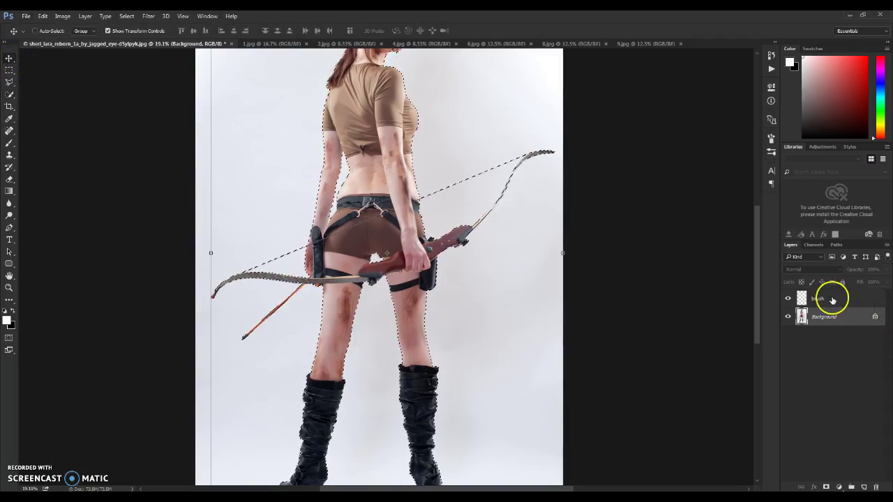
{"action": "left_click", "coordinate": [832, 299]}
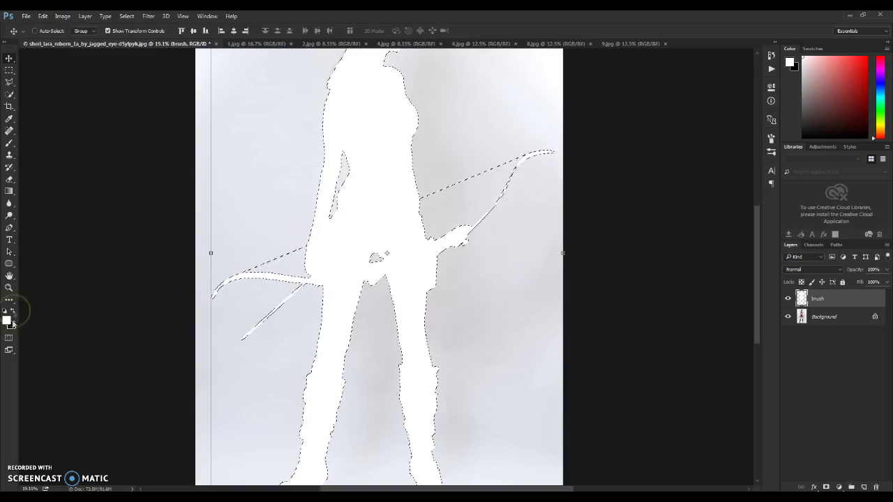
{"action": "left_click", "coordinate": [43, 15]}
{"action": "left_click", "coordinate": [63, 25]}
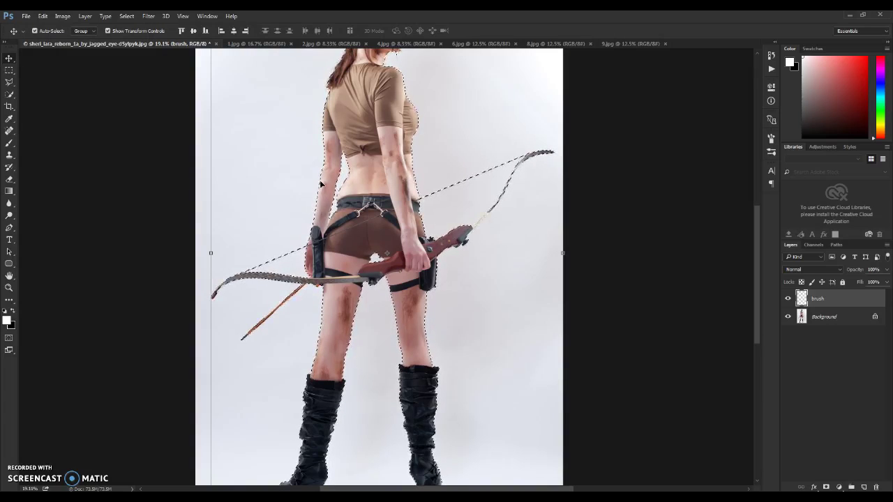
{"action": "key", "text": "ctrl+BackSpace"}
{"action": "scroll", "coordinate": [464, 259], "scroll_direction": "down", "scroll_amount": 3}
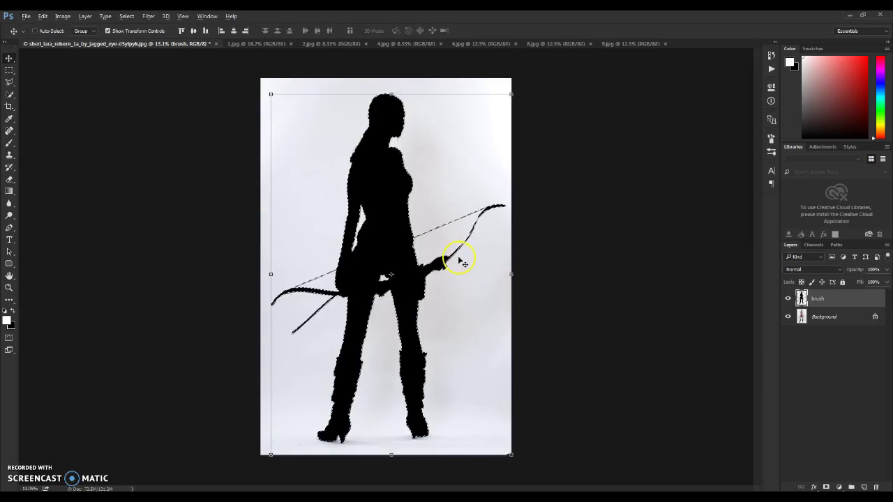
{"action": "key", "text": "ctrl"}
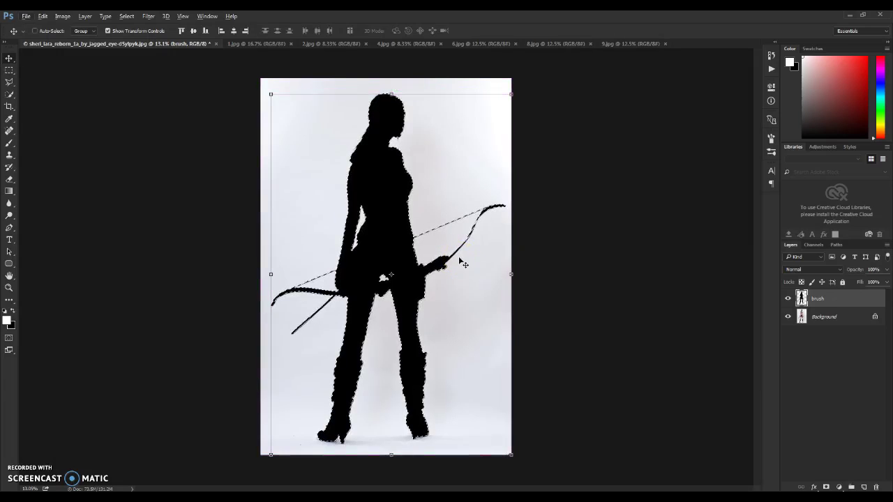
{"action": "key", "text": "ctrl+d"}
{"action": "left_click", "coordinate": [7, 58]}
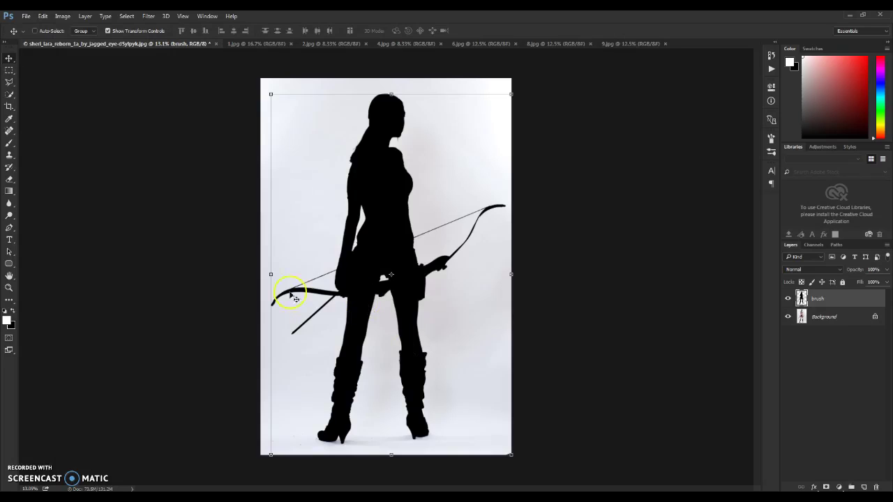
Step: Set up the Brush tool with the round 1000 px preset at 100% hardness
{"action": "left_click", "coordinate": [9, 143]}
{"action": "left_click", "coordinate": [49, 32]}
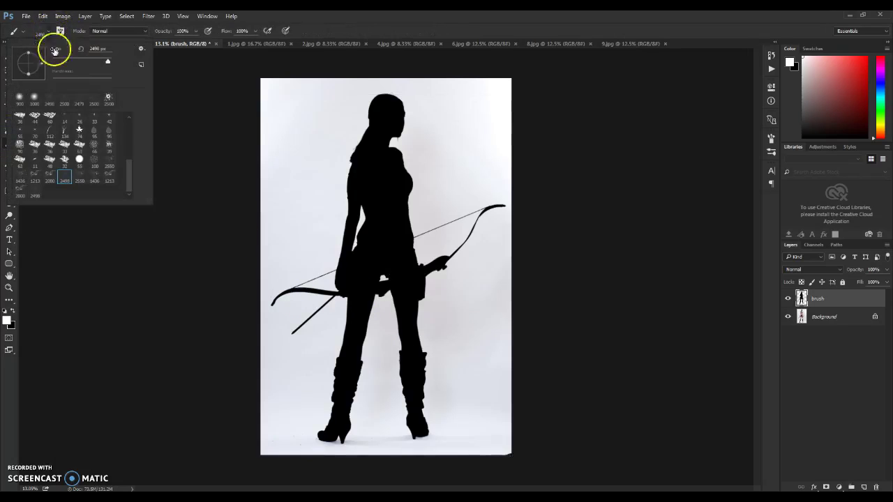
{"action": "left_click", "coordinate": [34, 99]}
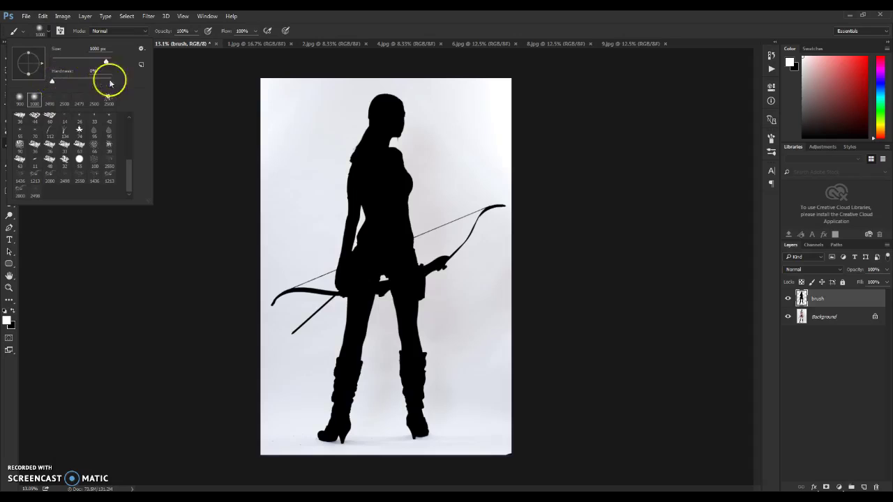
{"action": "left_click_drag", "start_coordinate": [53, 81], "coordinate": [123, 78]}
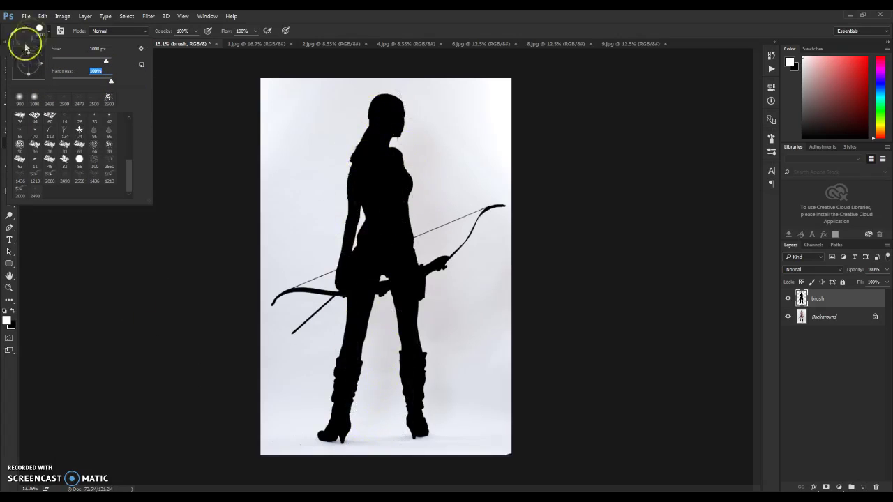
{"action": "left_click", "coordinate": [47, 30]}
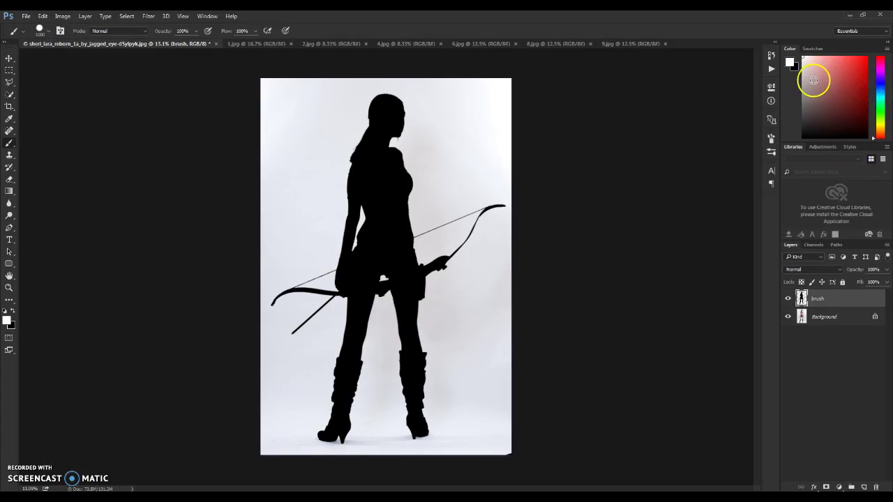
Step: Play the Fallout action from the Fallout action set
{"action": "left_click", "coordinate": [770, 69]}
{"action": "left_click", "coordinate": [640, 69]}
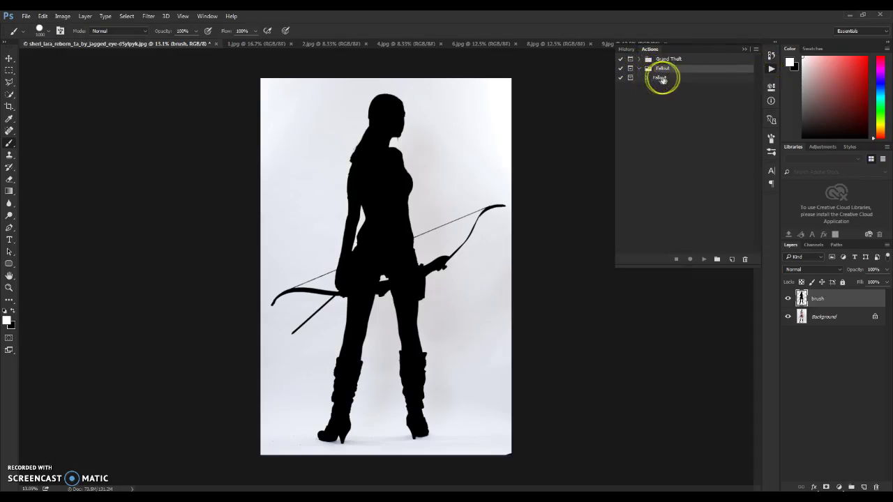
{"action": "left_click", "coordinate": [661, 79]}
{"action": "left_click", "coordinate": [646, 79]}
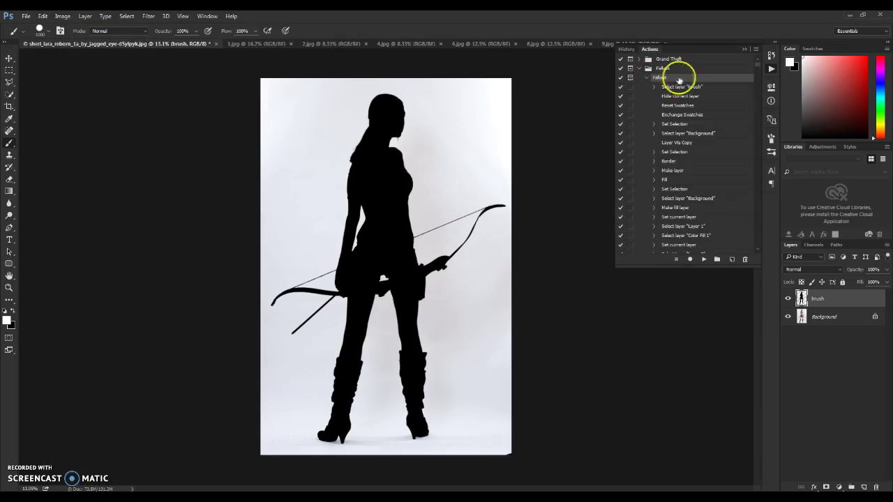
{"action": "left_click", "coordinate": [704, 260]}
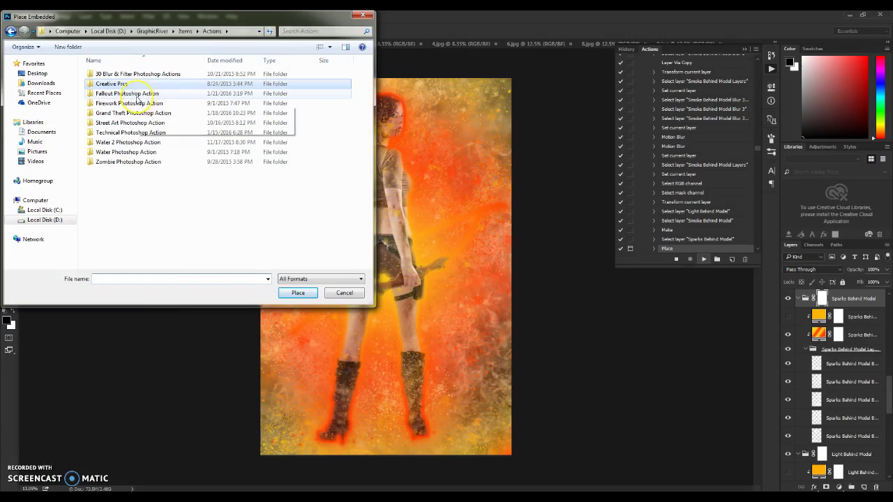
Step: Place image 1 from the Atomic Bomb PNG for Fallout Action folder, scaled to 45.39% and moved up behind the archer
{"action": "double_click", "coordinate": [133, 93]}
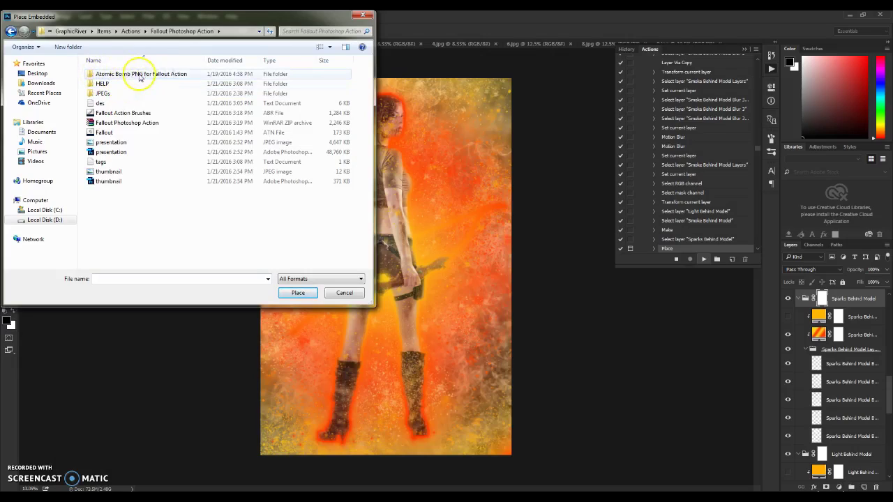
{"action": "double_click", "coordinate": [140, 76]}
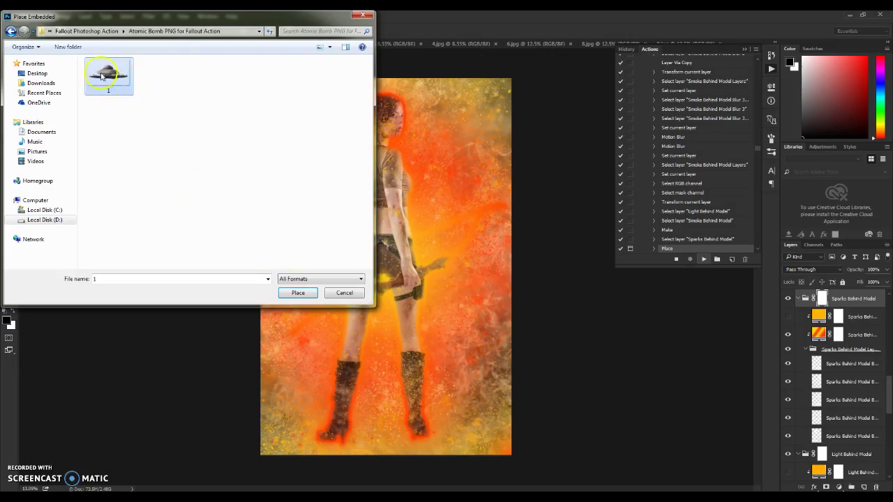
{"action": "left_click", "coordinate": [298, 293]}
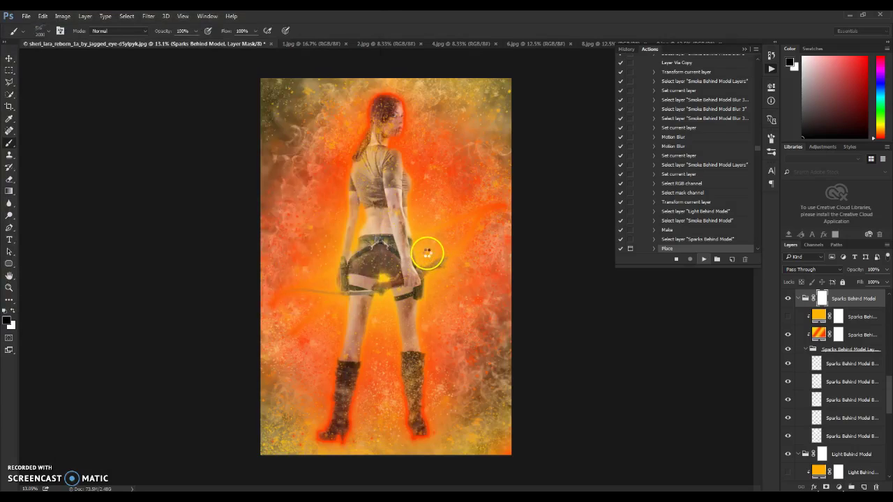
{"action": "left_click_drag", "start_coordinate": [510, 187], "coordinate": [616, 123]}
{"action": "left_click_drag", "start_coordinate": [480, 274], "coordinate": [481, 208]}
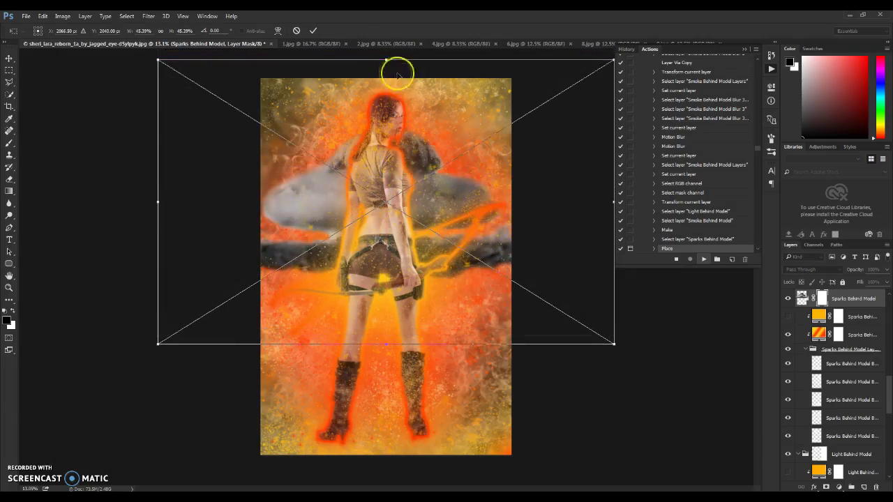
{"action": "left_click", "coordinate": [315, 30]}
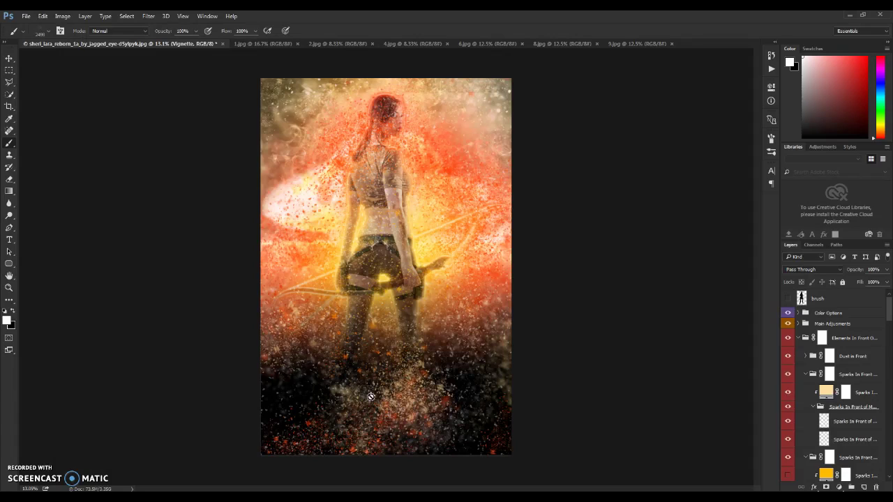
Step: Delete all layers and groups from Color Options down to Background Color, keeping only brush and Background
{"action": "left_click", "coordinate": [867, 313]}
{"action": "left_click", "coordinate": [862, 314]}
{"action": "left_click_drag", "start_coordinate": [890, 311], "coordinate": [889, 466]}
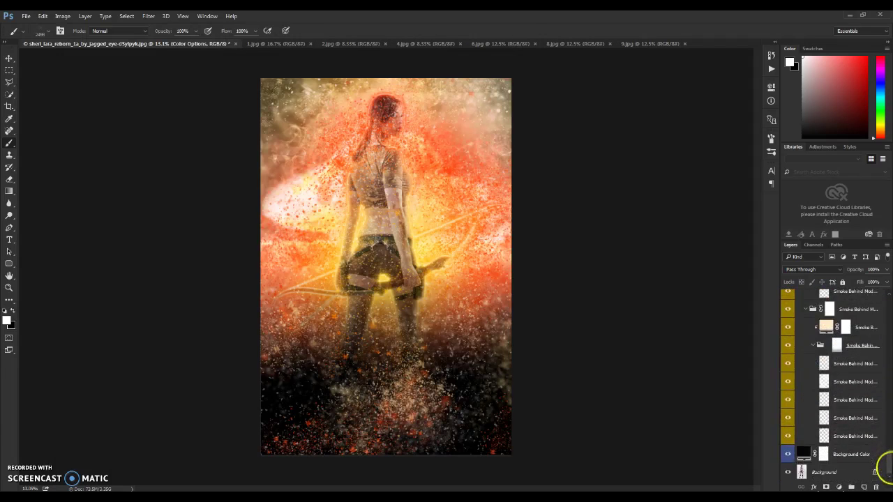
{"action": "left_click", "coordinate": [872, 454], "text": "shift"}
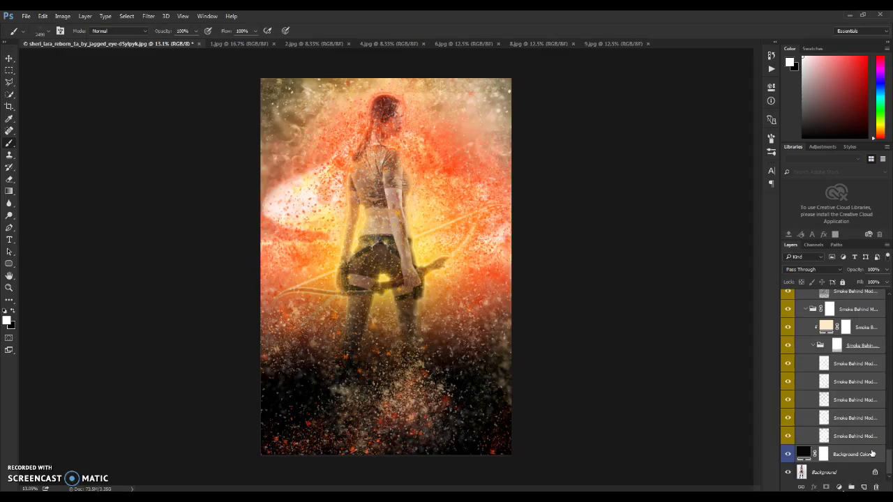
{"action": "key", "text": "Delete"}
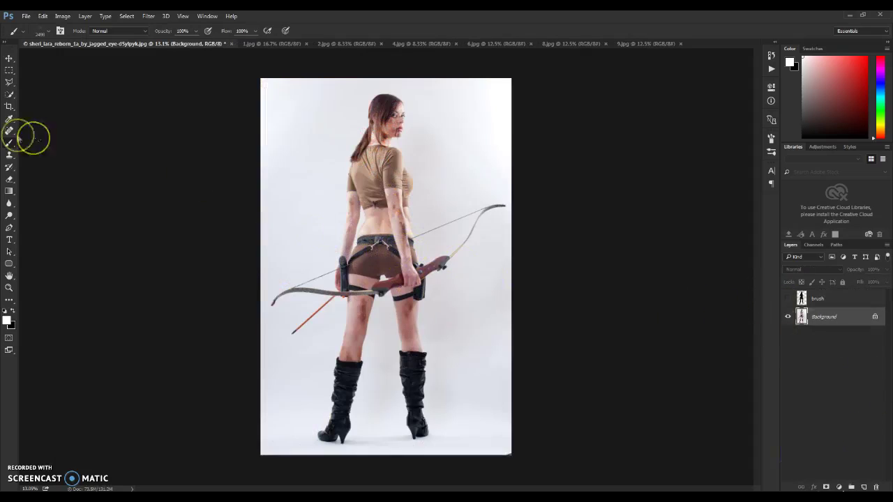
Step: Extend the canvas evenly on all four sides of the photo to about 1.7 times its size with the Crop tool
{"action": "left_click", "coordinate": [7, 107]}
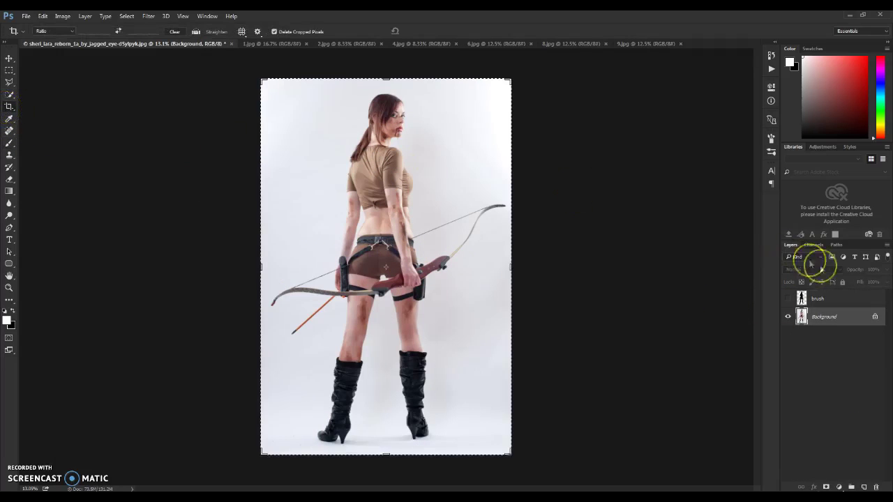
{"action": "scroll", "coordinate": [447, 288], "scroll_direction": "down", "scroll_amount": 2}
{"action": "left_click_drag", "start_coordinate": [470, 139], "coordinate": [562, 75]}
{"action": "left_click", "coordinate": [426, 30]}
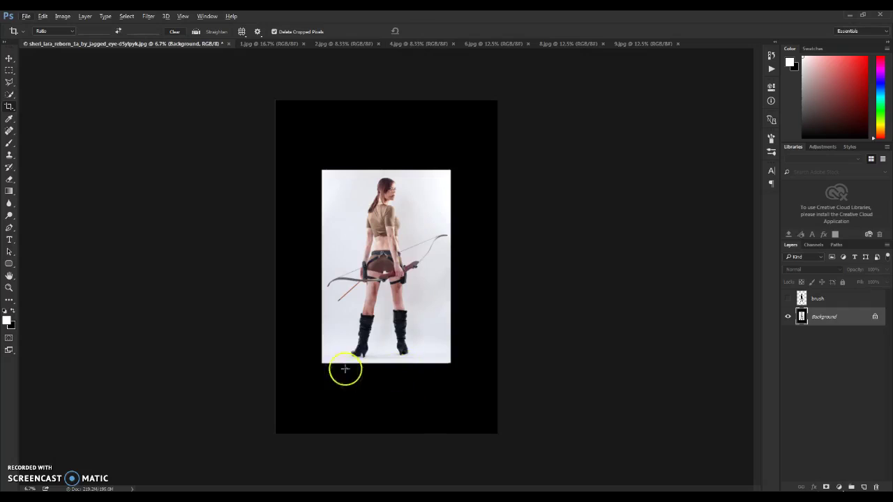
Step: Play the Fallout action on the archer photo with the enlarged canvas
{"action": "scroll", "coordinate": [401, 314], "scroll_direction": "up", "scroll_amount": 3}
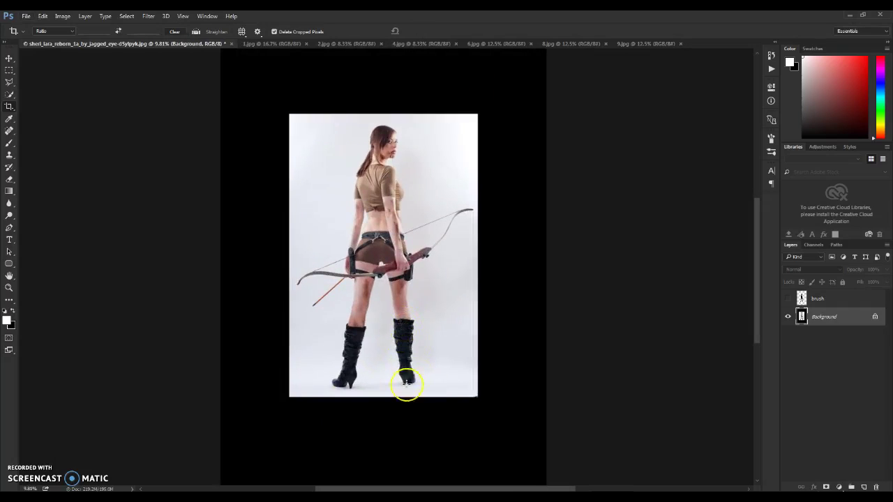
{"action": "left_click", "coordinate": [773, 67]}
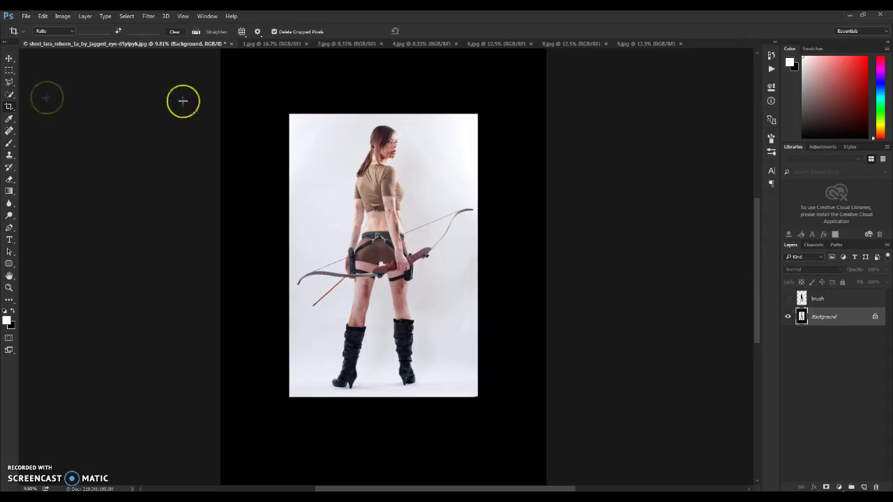
{"action": "left_click", "coordinate": [9, 58]}
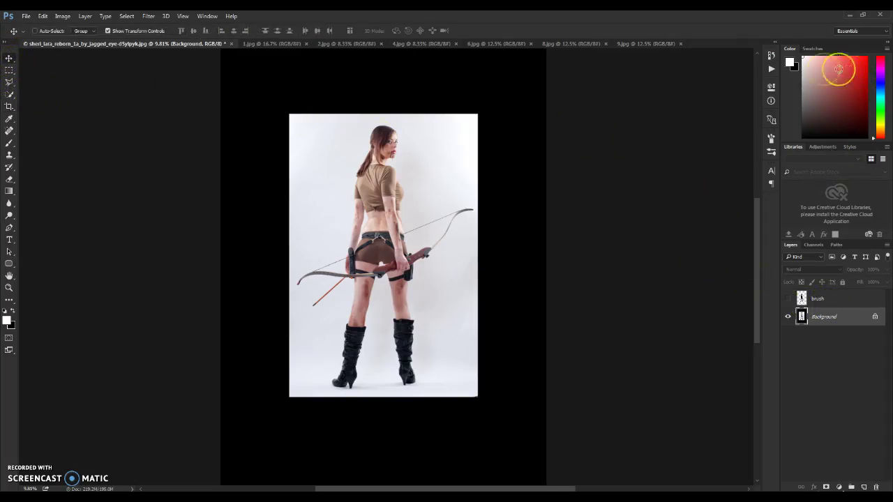
{"action": "left_click", "coordinate": [770, 69]}
{"action": "left_click", "coordinate": [703, 259]}
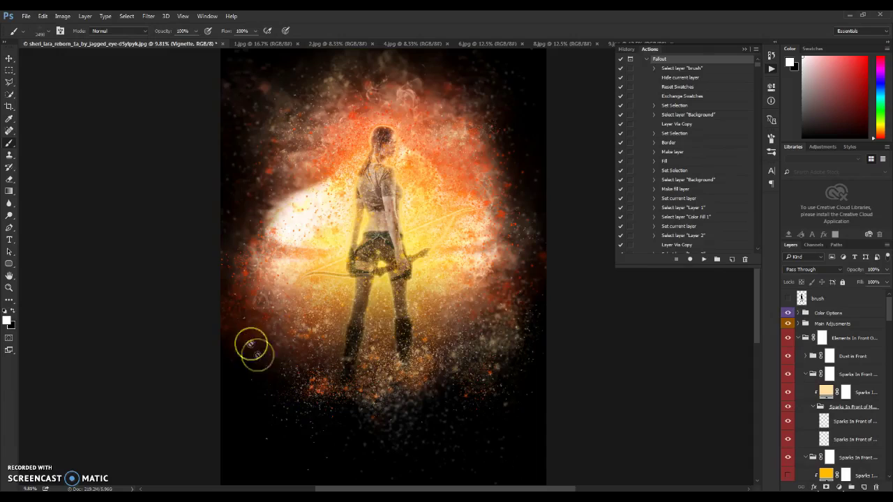
Step: Collapse the layer groups generated by the Fallout action with the Move tool active
{"action": "left_click", "coordinate": [9, 59]}
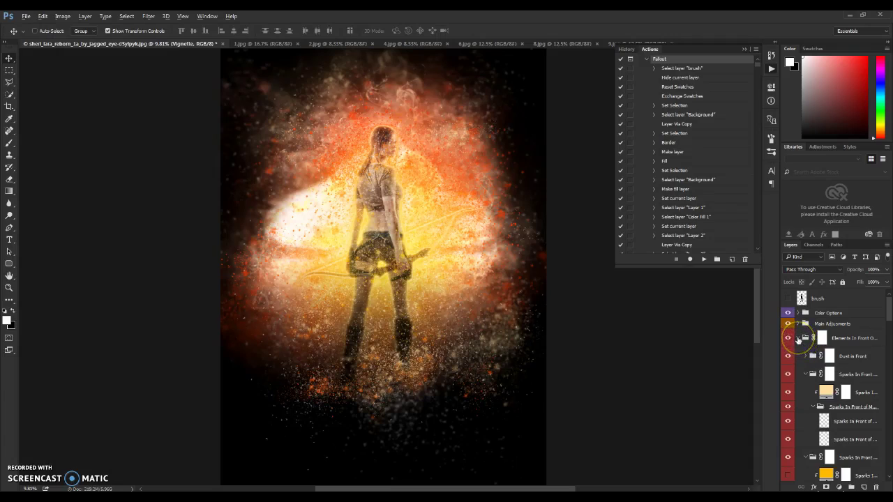
{"action": "left_click", "coordinate": [798, 340]}
{"action": "left_click", "coordinate": [798, 340]}
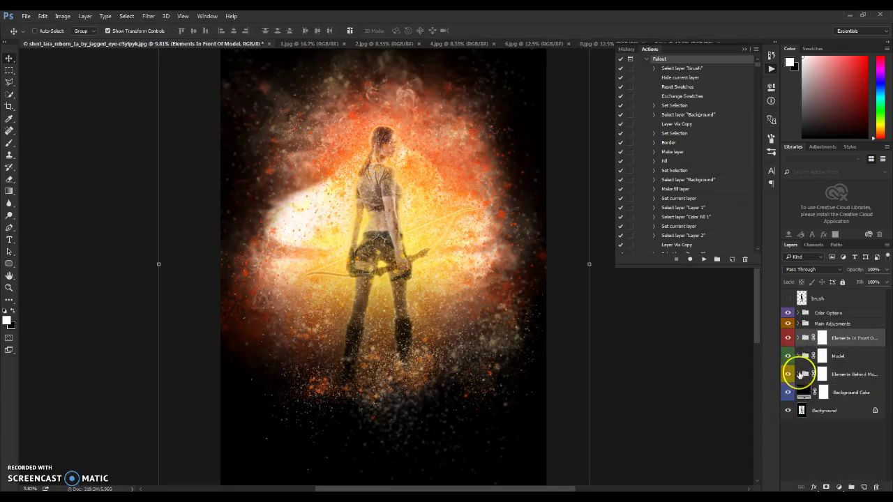
{"action": "left_click", "coordinate": [799, 312]}
{"action": "left_click", "coordinate": [798, 312]}
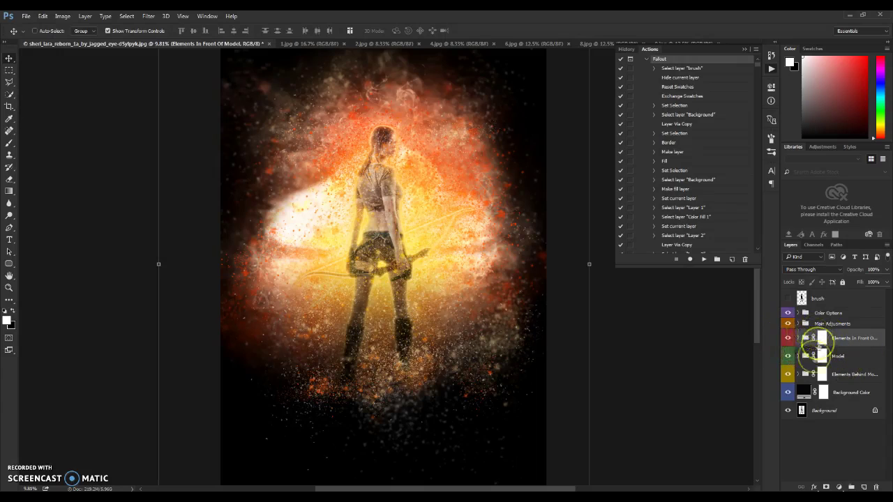
Step: Preview the color variants in the Color Options group one at a time, leave them all hidden and collapse the group
{"action": "left_click", "coordinate": [798, 313]}
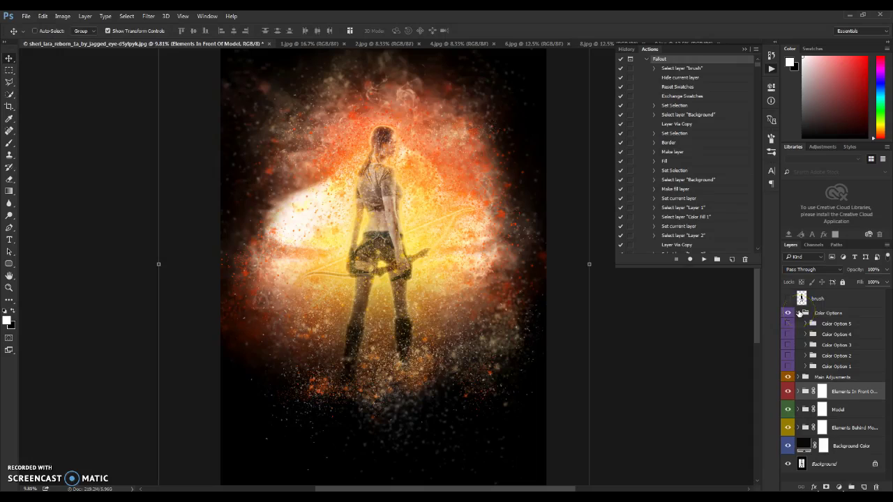
{"action": "left_click", "coordinate": [788, 366]}
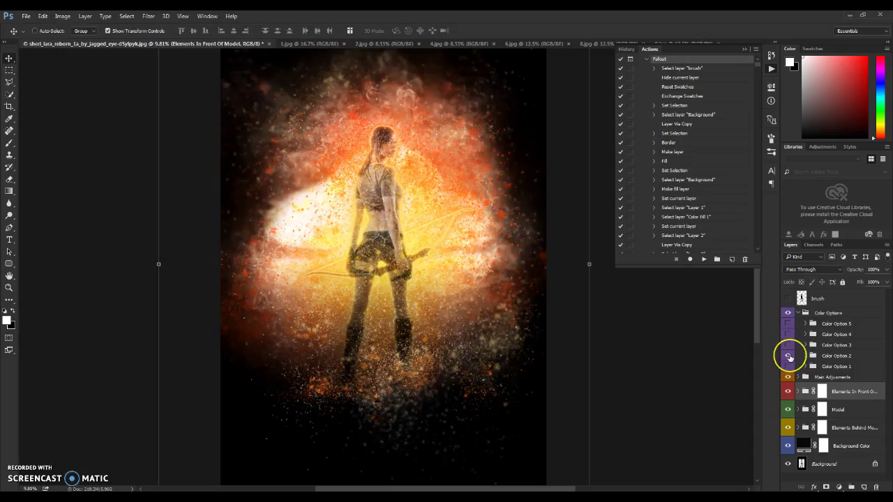
{"action": "left_click", "coordinate": [788, 355]}
{"action": "left_click", "coordinate": [788, 356]}
{"action": "left_click", "coordinate": [788, 345]}
{"action": "left_click", "coordinate": [787, 334]}
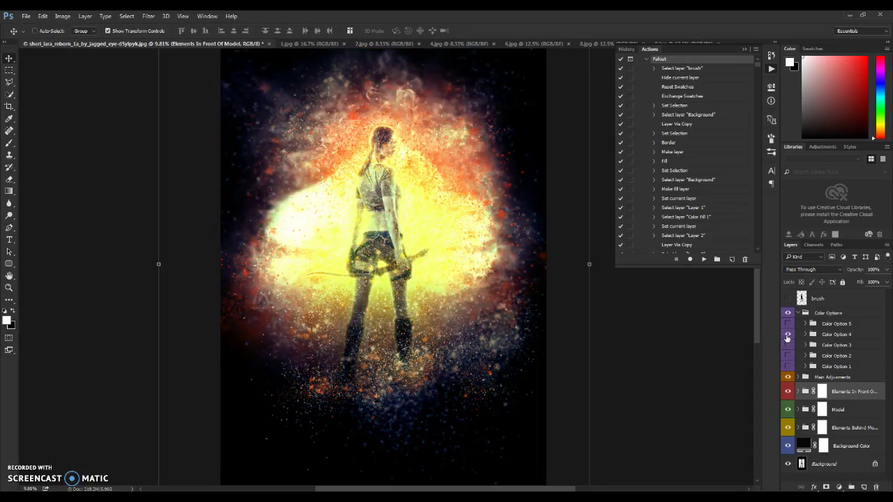
{"action": "left_click", "coordinate": [788, 325]}
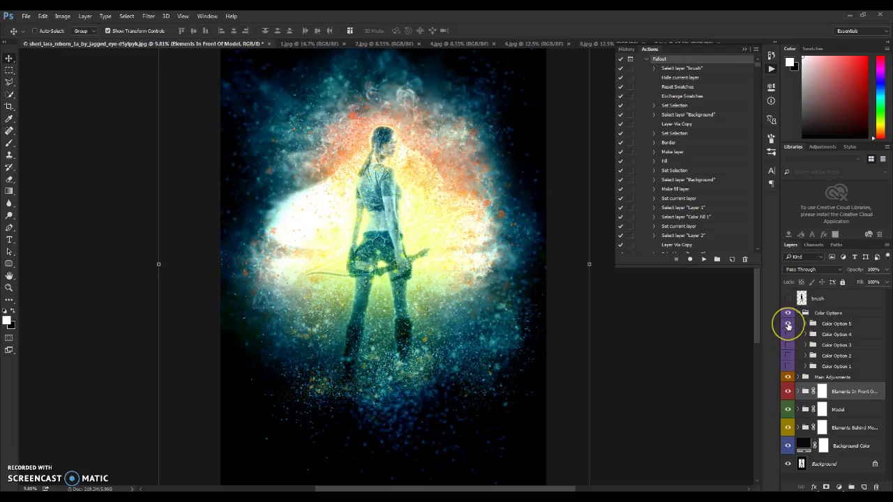
{"action": "left_click", "coordinate": [788, 324]}
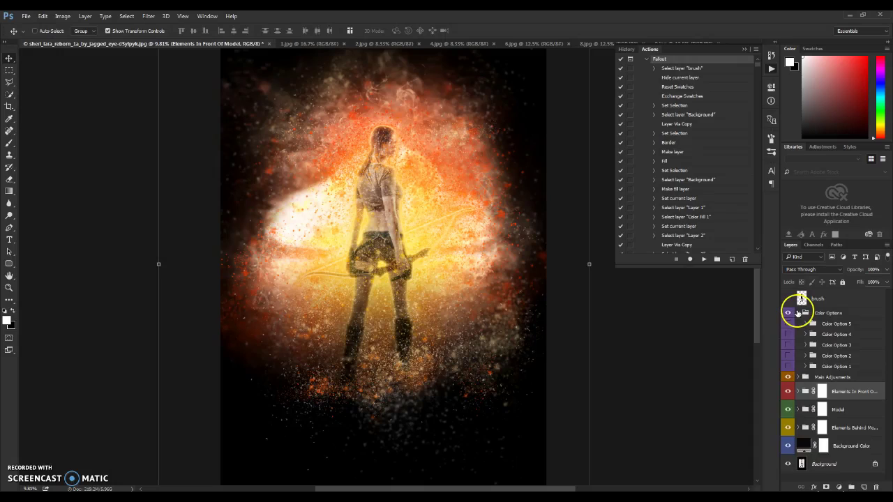
{"action": "left_click", "coordinate": [799, 313]}
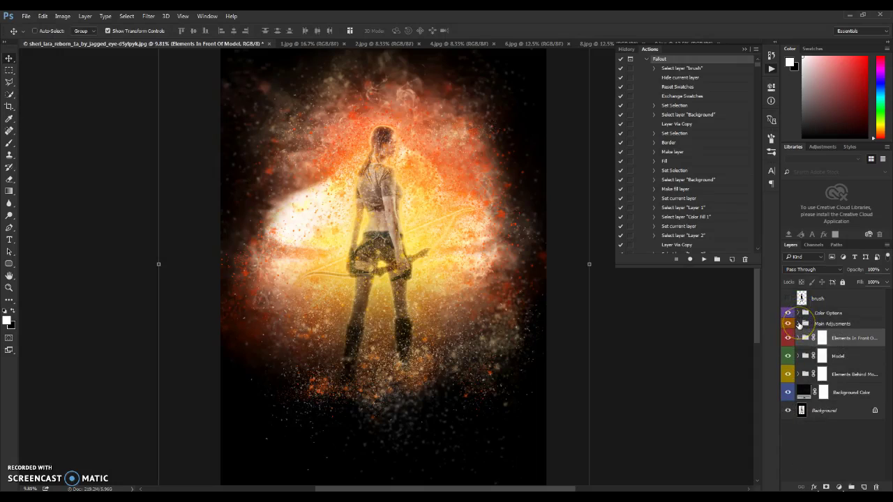
Step: Examine the adjustment layers in the Main Adjustments group and compare the image with the group hidden and shown
{"action": "left_click", "coordinate": [799, 324]}
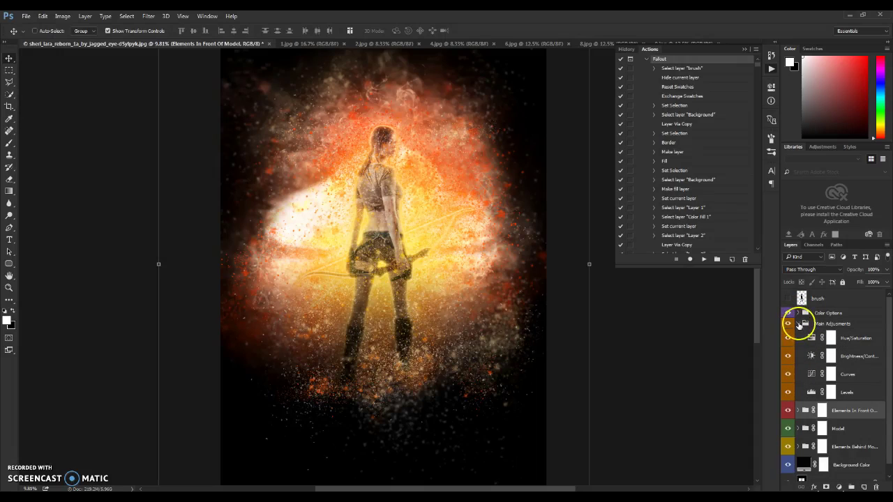
{"action": "left_click", "coordinate": [799, 324]}
{"action": "left_click", "coordinate": [788, 324]}
{"action": "left_click", "coordinate": [788, 323]}
{"action": "left_click", "coordinate": [788, 324]}
{"action": "left_click", "coordinate": [788, 324]}
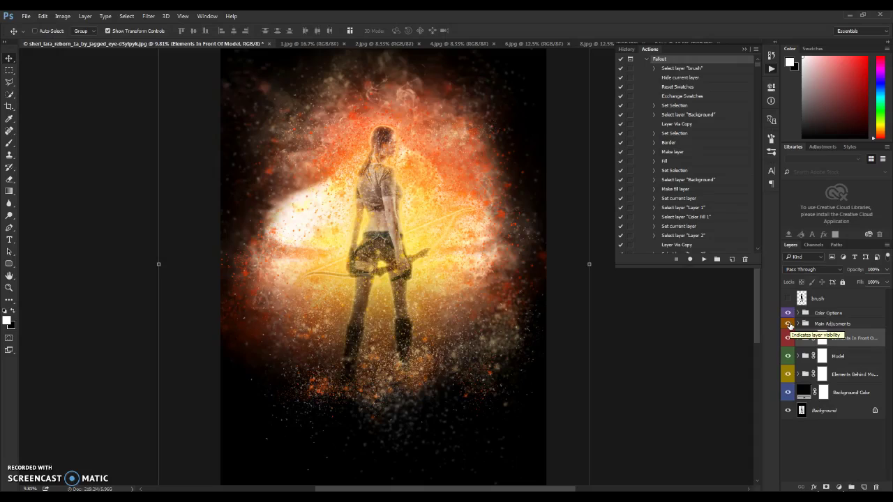
Step: Expand the Elements In Front Of Model group and compare the image with Dust in Front hidden and shown
{"action": "left_click", "coordinate": [798, 339]}
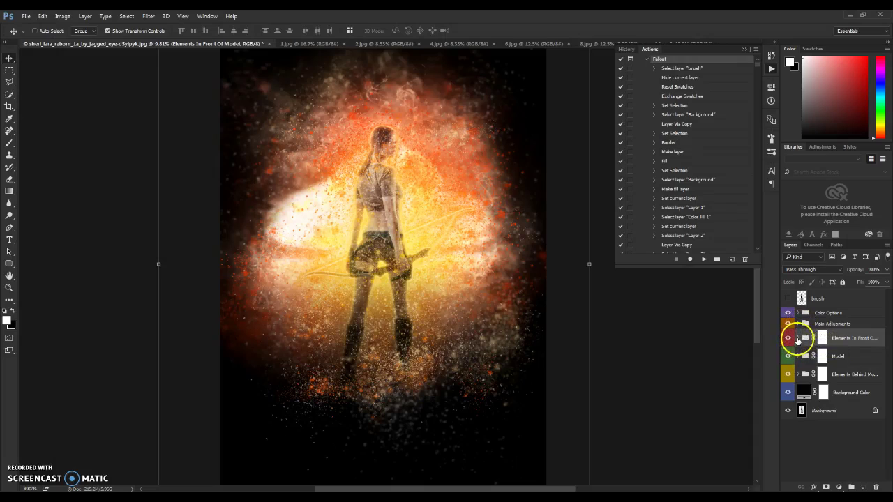
{"action": "left_click", "coordinate": [798, 338]}
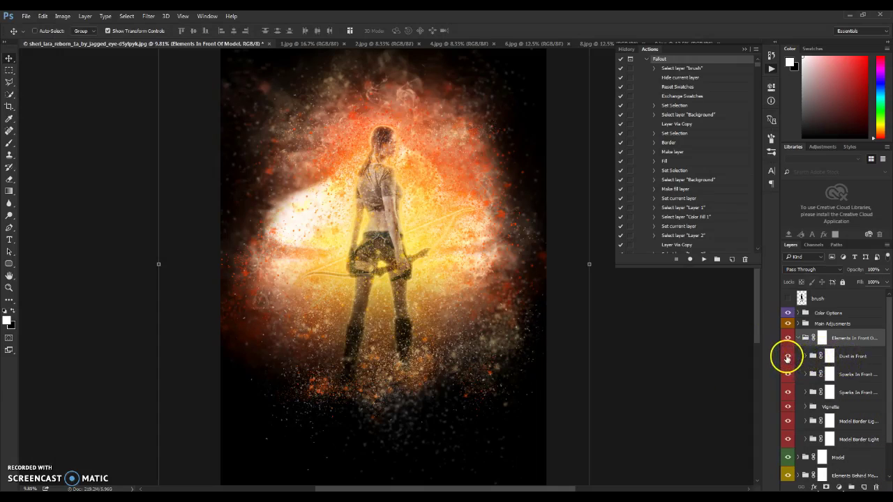
{"action": "left_click", "coordinate": [787, 357]}
{"action": "left_click", "coordinate": [787, 357]}
{"action": "left_click", "coordinate": [787, 357]}
{"action": "left_click", "coordinate": [786, 357]}
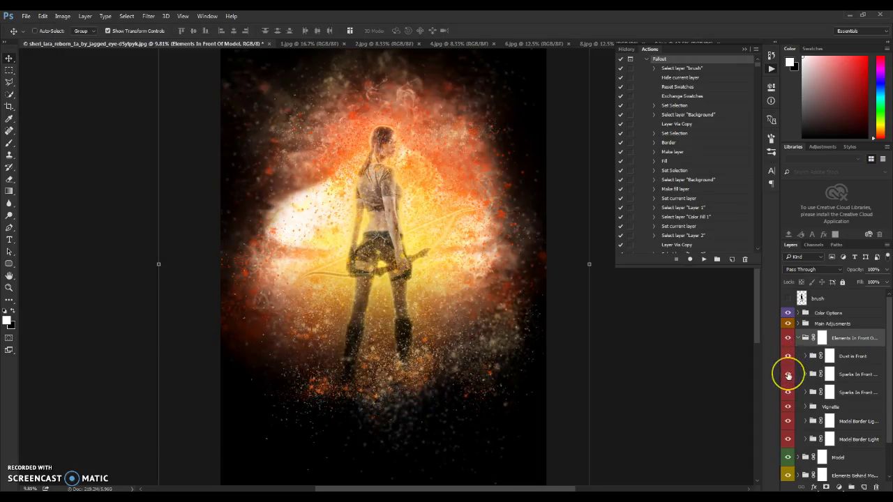
Step: Compare the image with the two Sparks In Front groups and the Vignette group each hidden and shown
{"action": "left_click", "coordinate": [787, 375]}
{"action": "left_click", "coordinate": [788, 375]}
{"action": "left_click", "coordinate": [788, 392]}
{"action": "left_click", "coordinate": [787, 392]}
{"action": "left_click", "coordinate": [788, 406]}
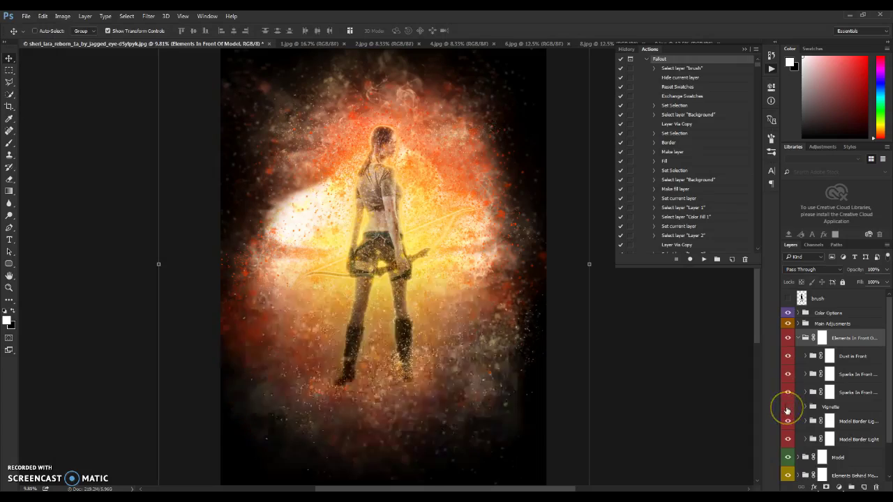
{"action": "left_click", "coordinate": [787, 407]}
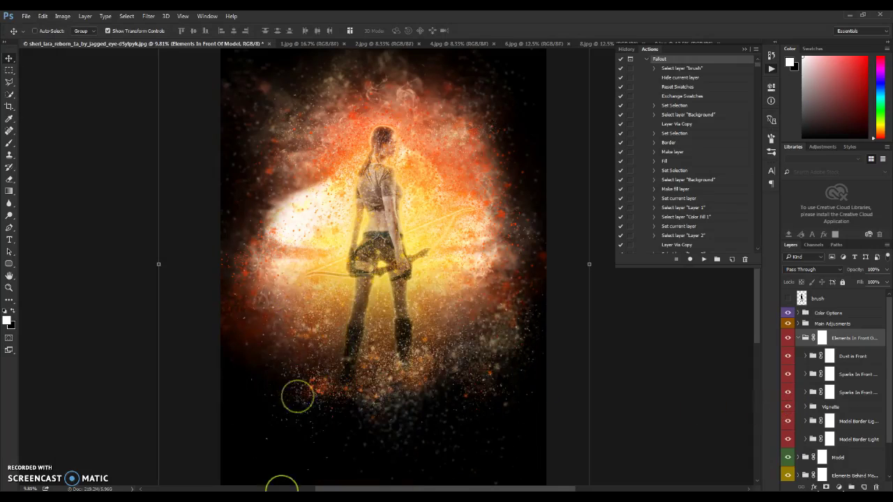
Step: Compare the image with each Model Border Light group hidden and shown, and collapse the Elements In Front Of Model group
{"action": "scroll", "coordinate": [418, 369], "scroll_direction": "down", "scroll_amount": 1}
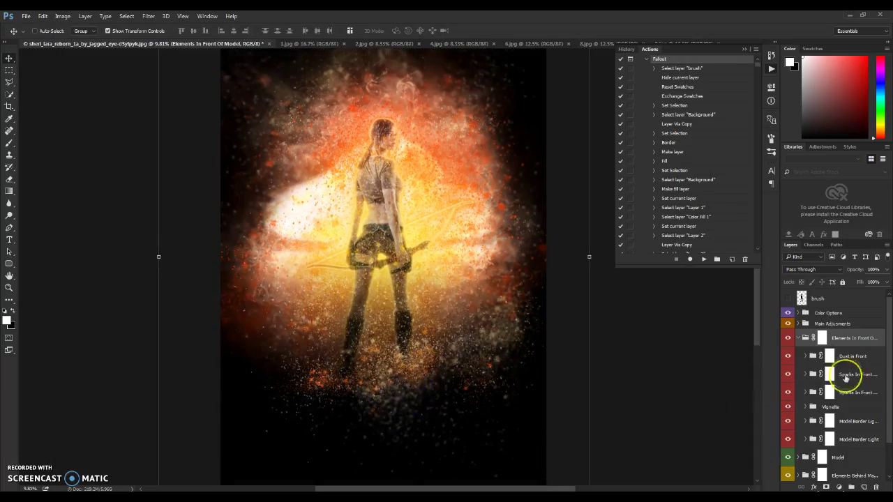
{"action": "left_click", "coordinate": [788, 421]}
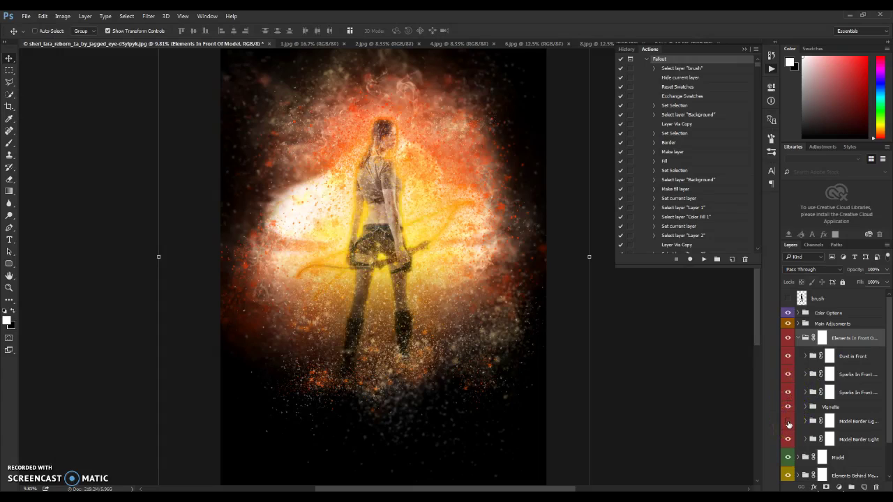
{"action": "left_click", "coordinate": [788, 440]}
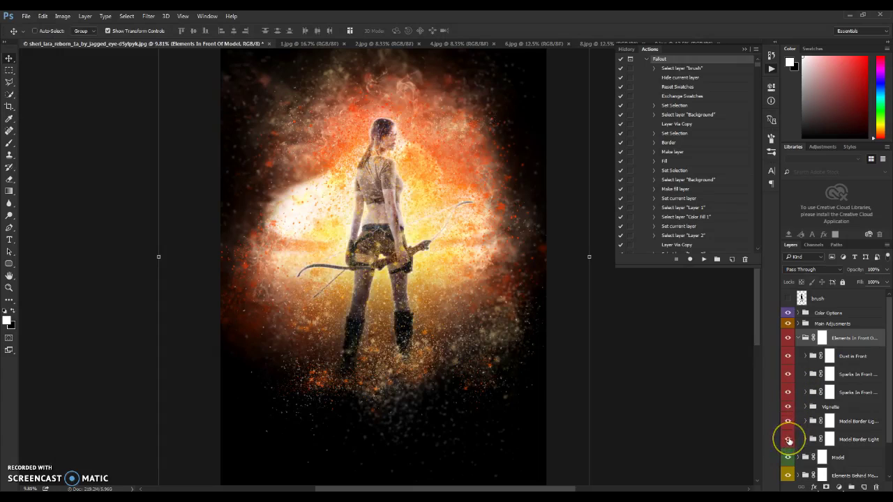
{"action": "left_click", "coordinate": [788, 440]}
{"action": "left_click", "coordinate": [788, 439]}
{"action": "left_click", "coordinate": [788, 440]}
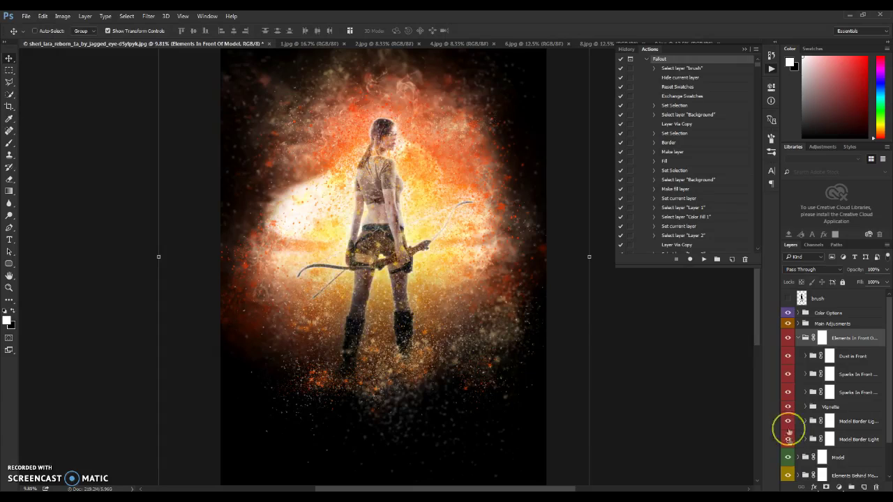
{"action": "left_click", "coordinate": [788, 439]}
{"action": "left_click", "coordinate": [798, 338]}
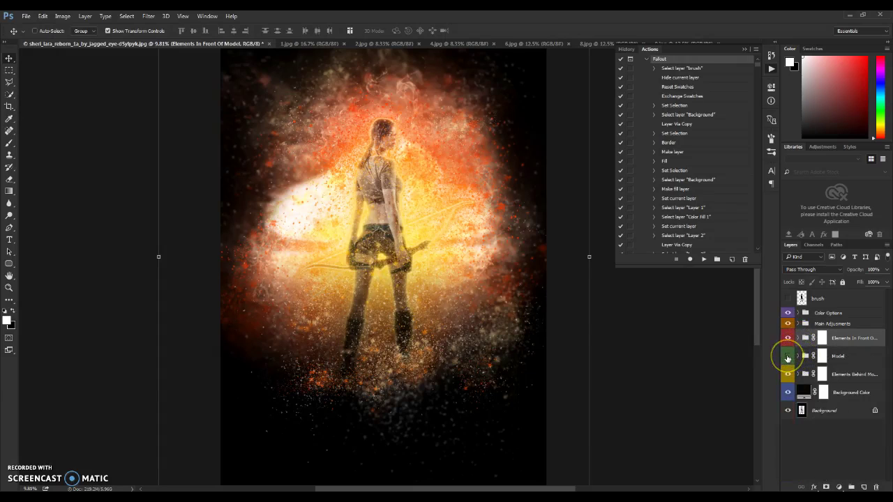
Step: Compare the image with the Model group and the gradient fill above Model Layer hidden and shown, and collapse the group
{"action": "left_click", "coordinate": [787, 357]}
{"action": "left_click", "coordinate": [787, 356]}
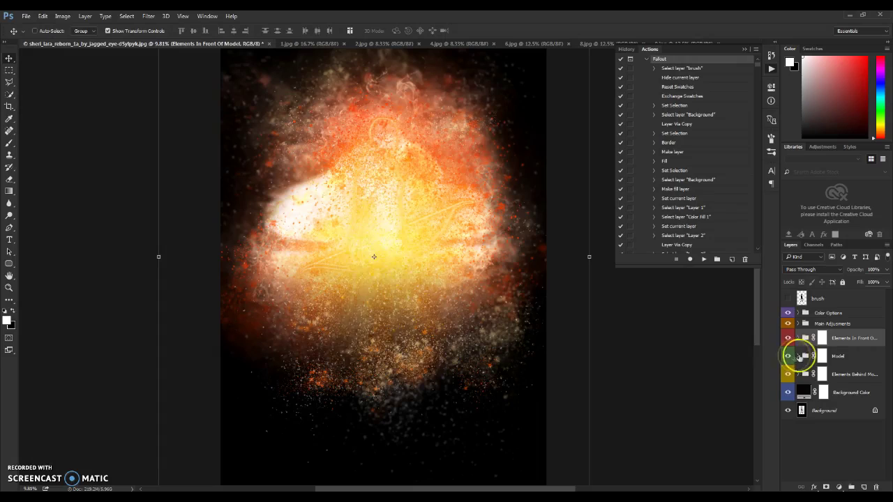
{"action": "left_click", "coordinate": [799, 356]}
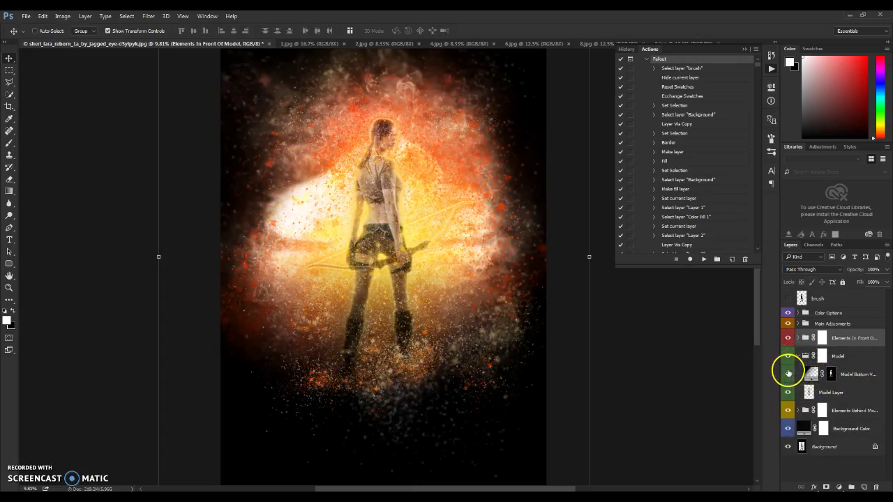
{"action": "left_click", "coordinate": [787, 374]}
{"action": "left_click", "coordinate": [787, 374]}
{"action": "left_click", "coordinate": [787, 374]}
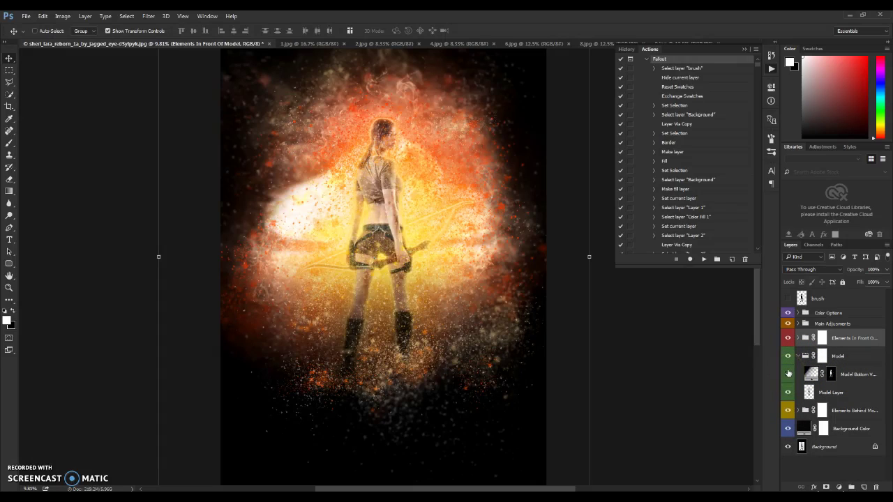
{"action": "left_click", "coordinate": [787, 374]}
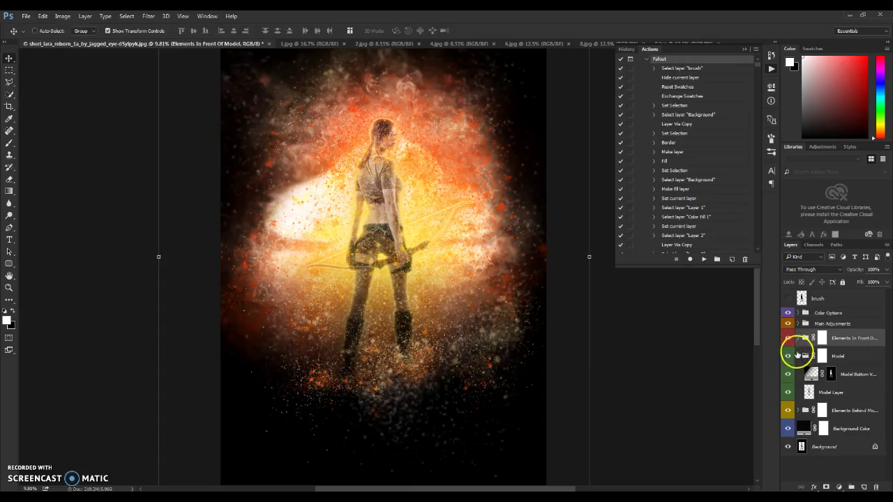
{"action": "left_click", "coordinate": [797, 355]}
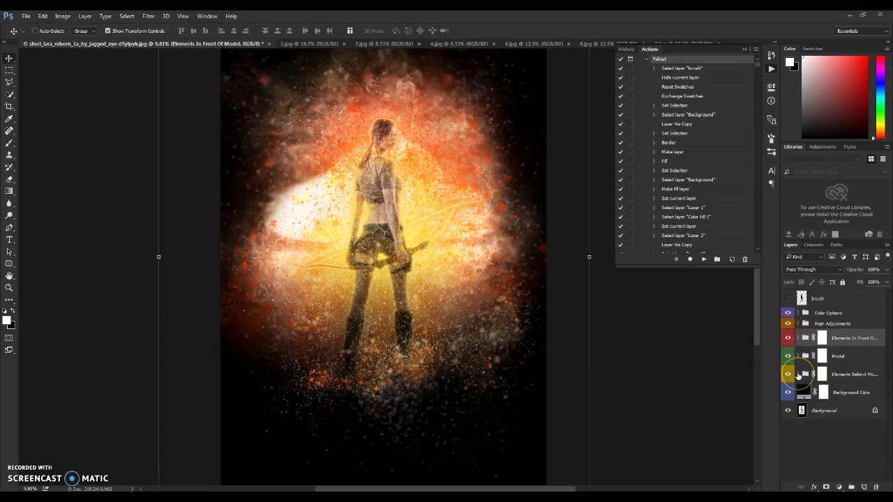
Step: Expand the Elements Behind Model group and compare the image with Sparks Behind Model, Atomic Bomb and the upper Light Behind Model group hidden and shown
{"action": "left_click", "coordinate": [798, 374]}
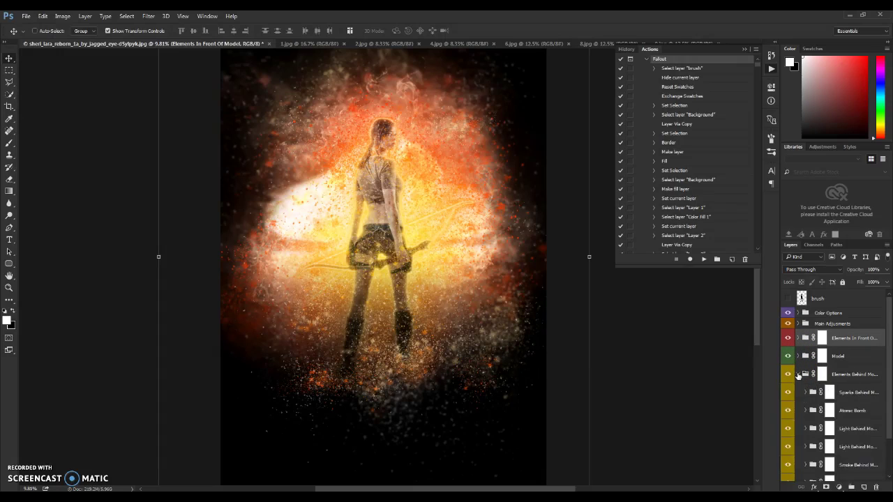
{"action": "scroll", "coordinate": [830, 363], "scroll_direction": "down", "scroll_amount": 1}
{"action": "left_click", "coordinate": [796, 353]}
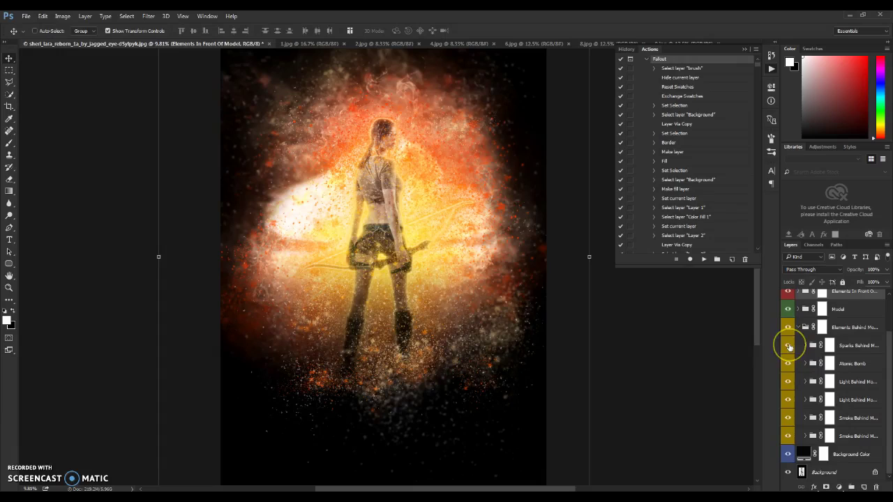
{"action": "left_click", "coordinate": [789, 361]}
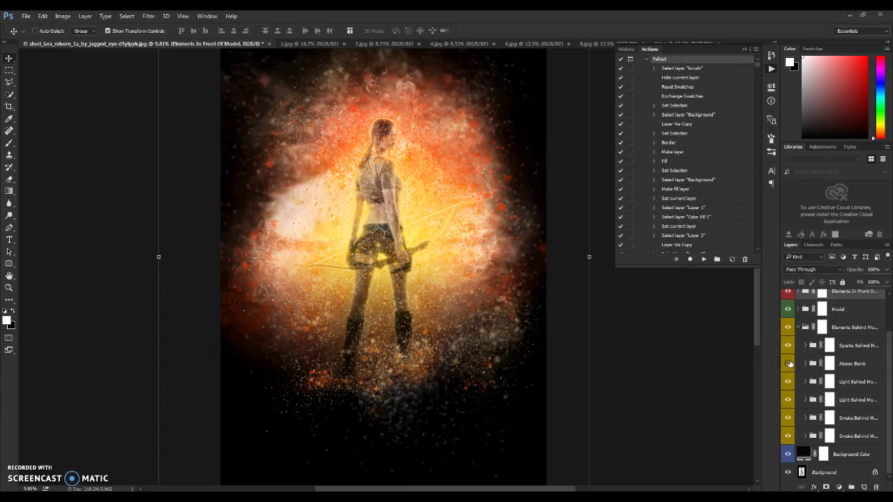
{"action": "left_click_drag", "start_coordinate": [788, 364], "coordinate": [790, 383]}
{"action": "left_click", "coordinate": [789, 383]}
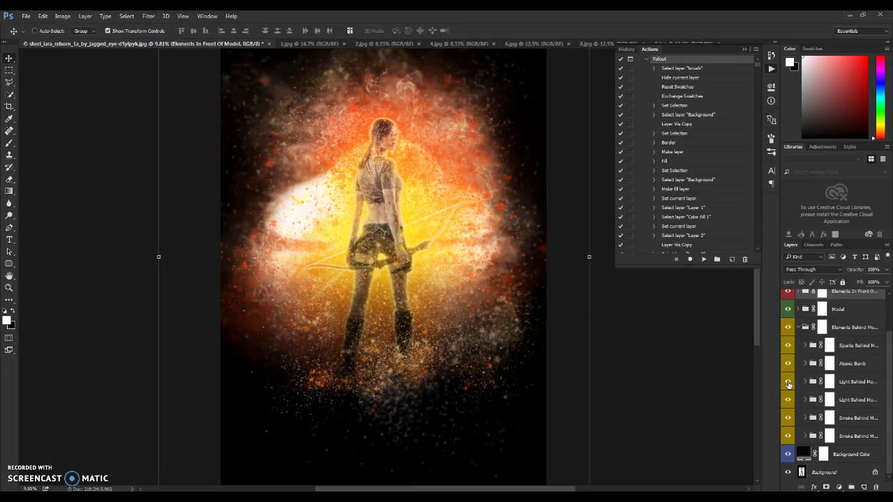
Step: Compare the image with the lower Light Behind Model and both Smoke Behind Model groups hidden and shown, and collapse the Elements Behind Model group
{"action": "mouse_move", "coordinate": [802, 374]}
{"action": "left_mouse_down"}
{"action": "mouse_move", "coordinate": [807, 411]}
{"action": "mouse_move", "coordinate": [784, 420]}
{"action": "left_mouse_up"}
{"action": "left_click", "coordinate": [787, 418]}
{"action": "left_click", "coordinate": [787, 418]}
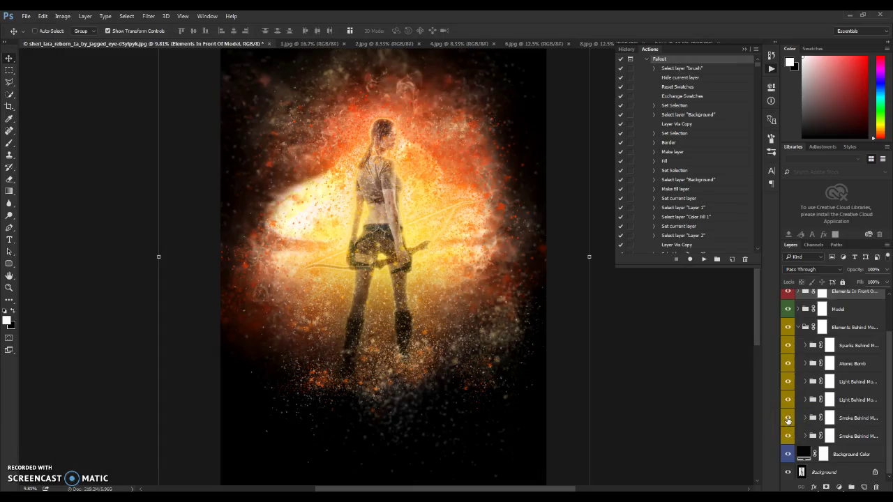
{"action": "left_click", "coordinate": [788, 436]}
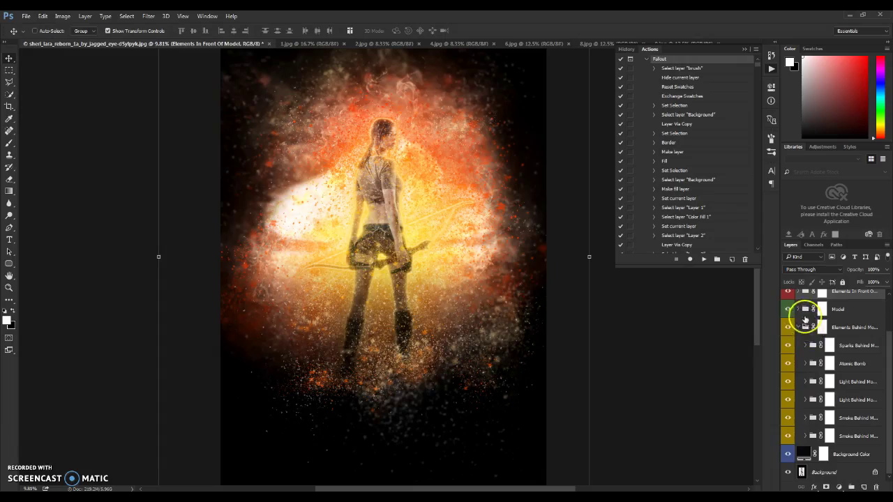
{"action": "left_click", "coordinate": [799, 326]}
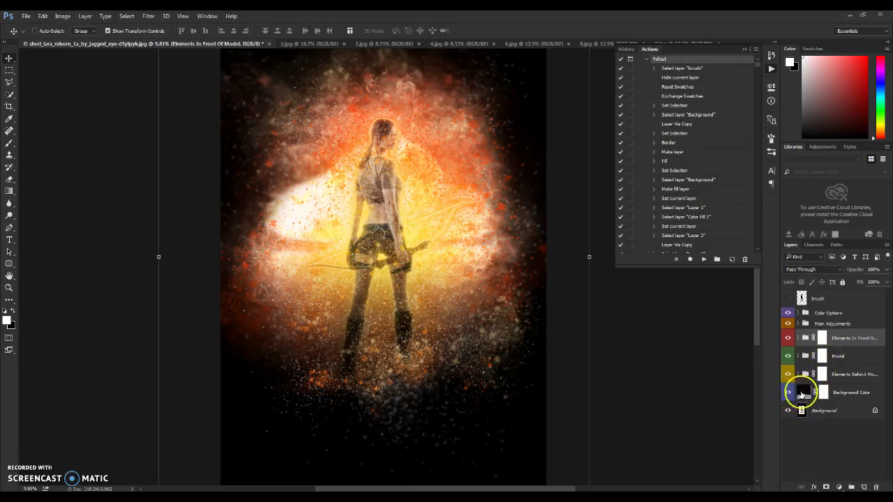
Step: Try a light grey and a near-black for the Background Color fill layer, and cancel the color change
{"action": "double_click", "coordinate": [803, 393]}
{"action": "left_click_drag", "start_coordinate": [698, 235], "coordinate": [602, 229]}
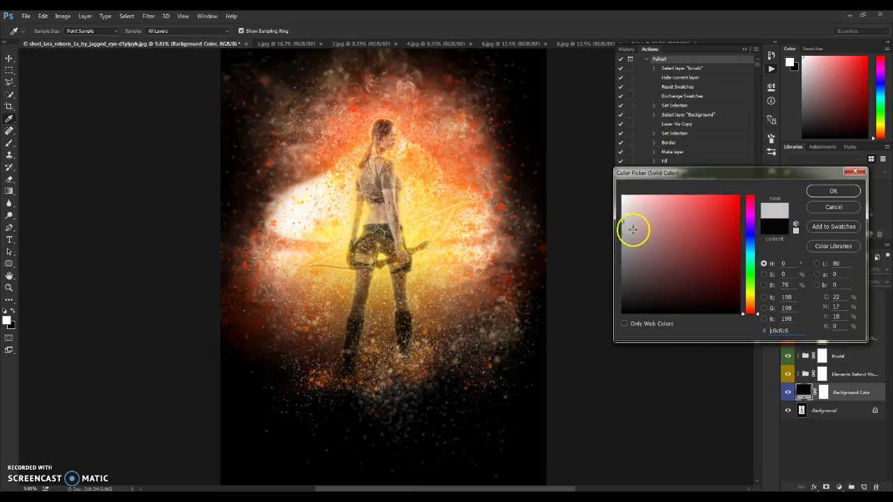
{"action": "mouse_move", "coordinate": [624, 216]}
{"action": "left_mouse_down"}
{"action": "mouse_move", "coordinate": [607, 209]}
{"action": "mouse_move", "coordinate": [597, 310]}
{"action": "left_mouse_up"}
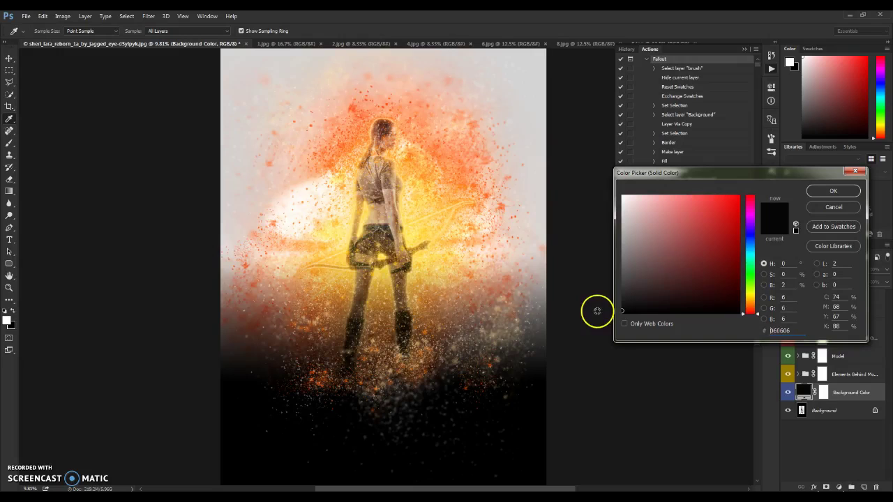
{"action": "left_click", "coordinate": [834, 208]}
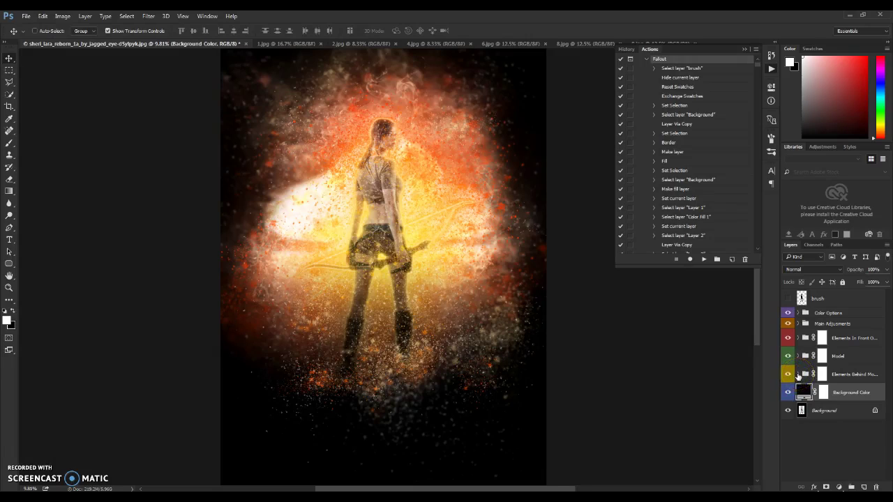
Step: Compare the image with the orange fill inside Sparks Behind Model shown and hidden, and collapse that group and Elements Behind Model
{"action": "left_click", "coordinate": [797, 375]}
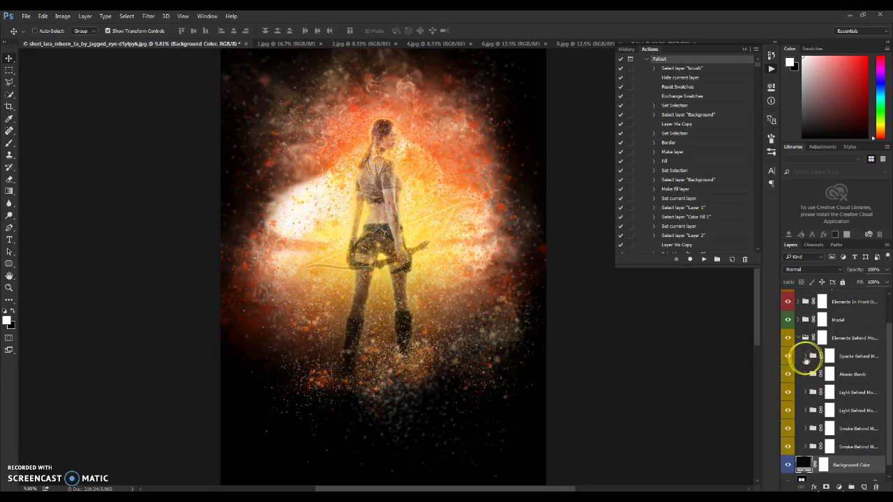
{"action": "left_click", "coordinate": [805, 357]}
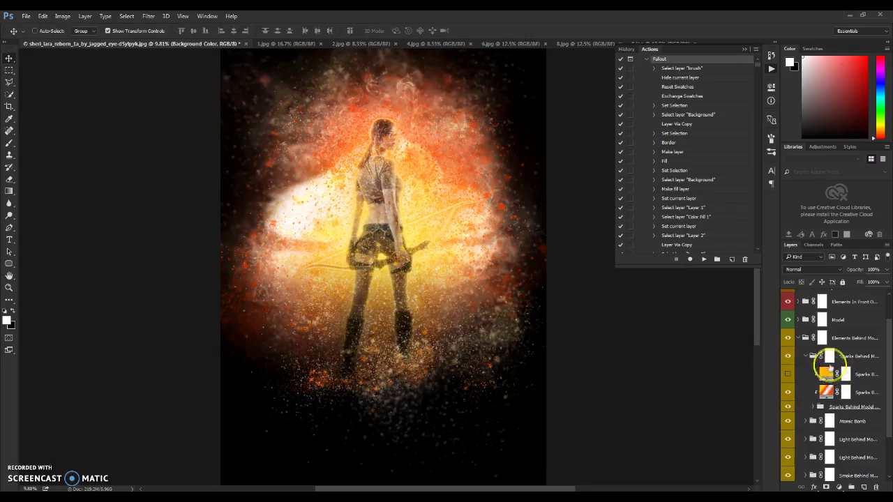
{"action": "left_click", "coordinate": [788, 375]}
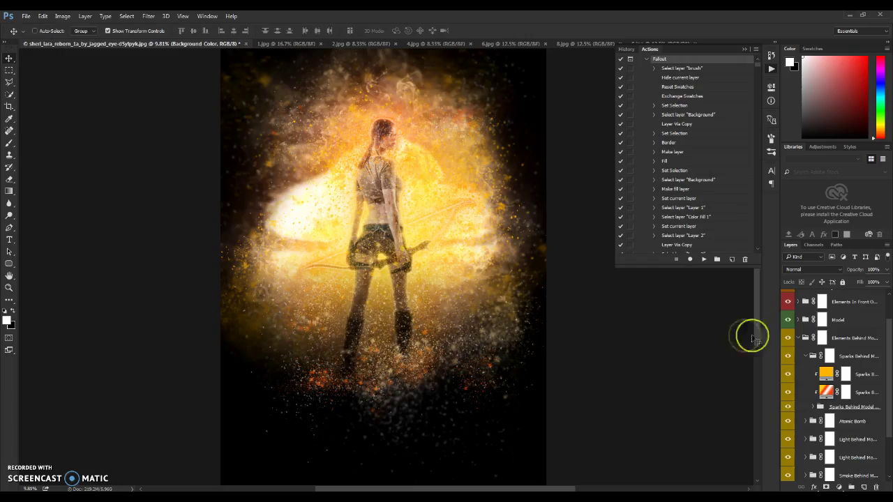
{"action": "left_click", "coordinate": [787, 374]}
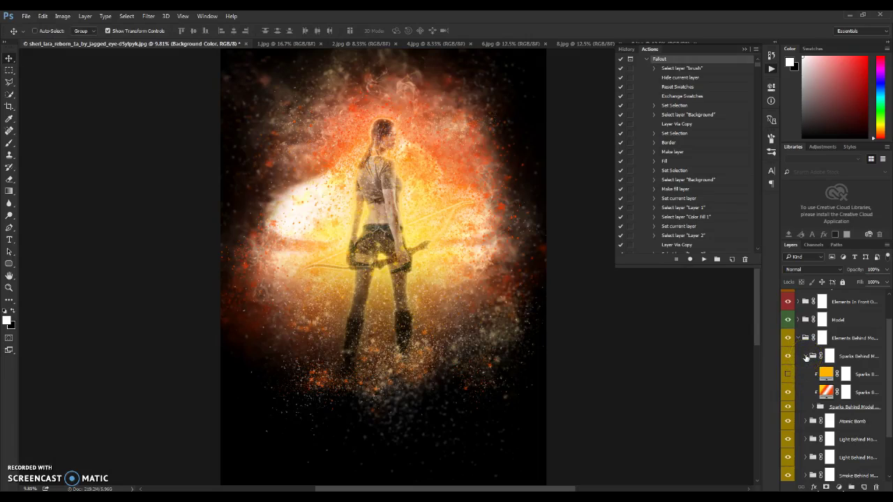
{"action": "left_click", "coordinate": [805, 356]}
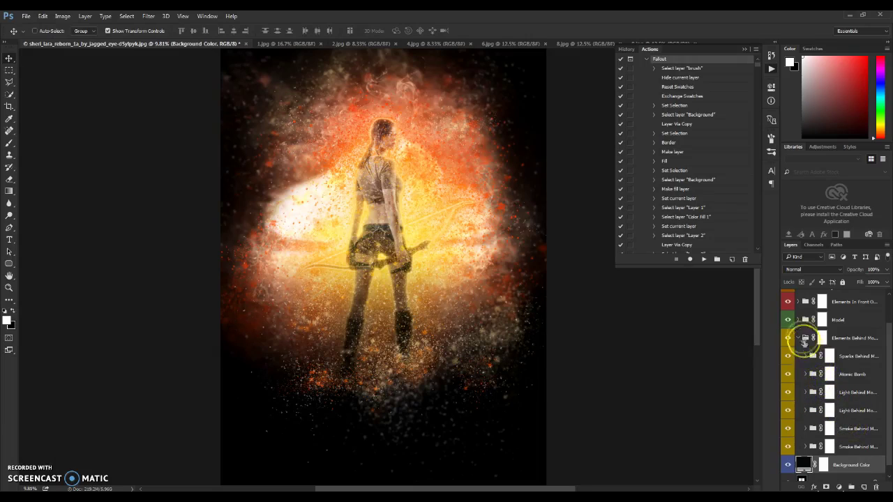
{"action": "left_click", "coordinate": [798, 338]}
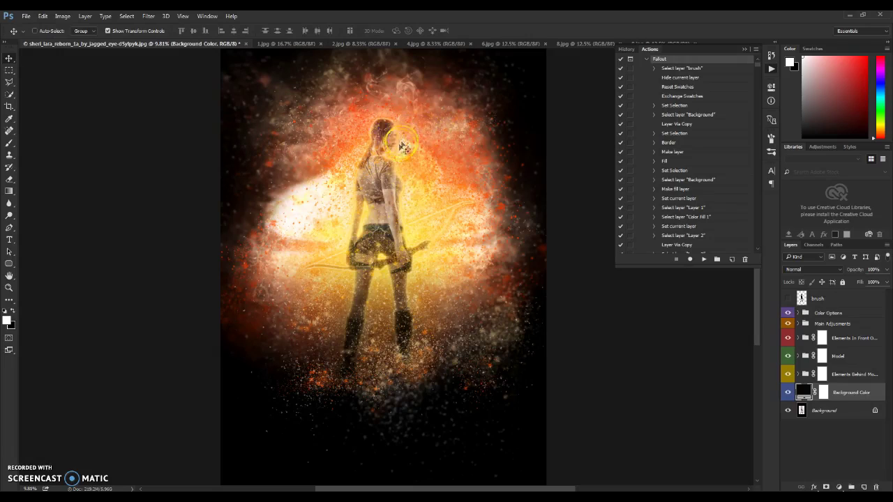
Step: Paint the model's face black on the lower Sparks In Front of Model group's mask, using a soft round brush with 0% hardness
{"action": "left_click", "coordinate": [797, 337]}
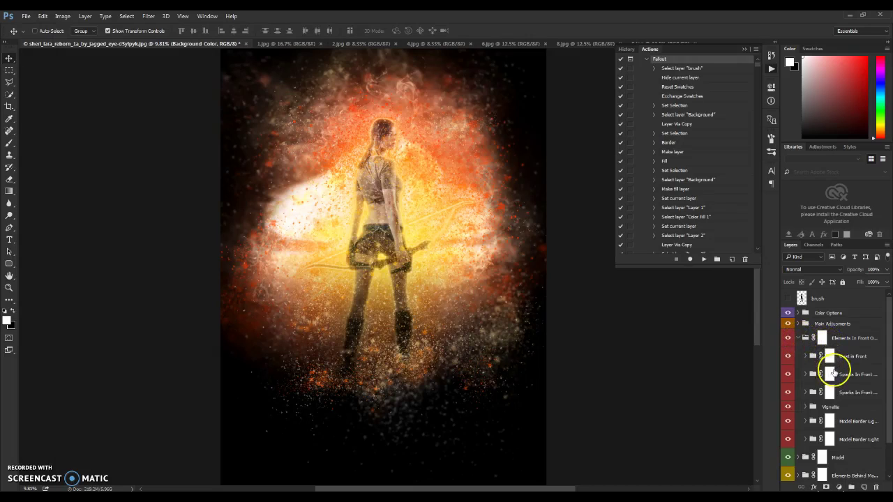
{"action": "left_click", "coordinate": [831, 374]}
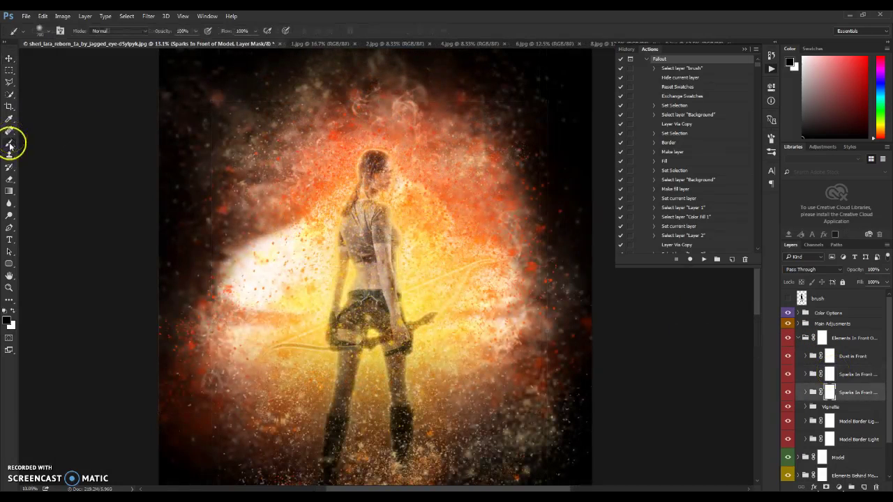
{"action": "left_click", "coordinate": [10, 143]}
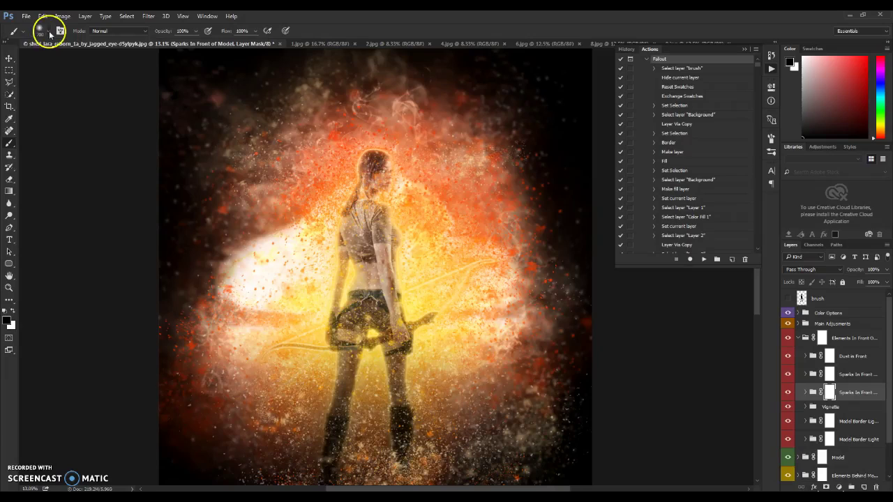
{"action": "left_click", "coordinate": [49, 32]}
{"action": "left_click", "coordinate": [21, 102]}
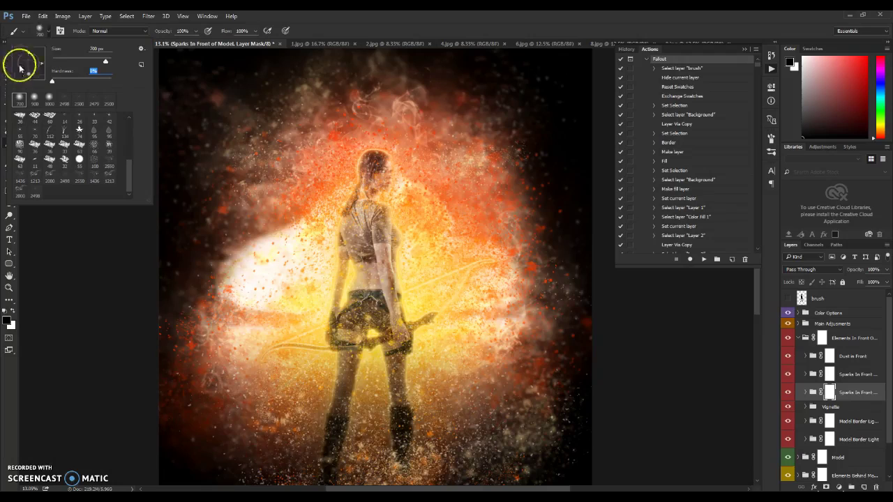
{"action": "left_click", "coordinate": [42, 29]}
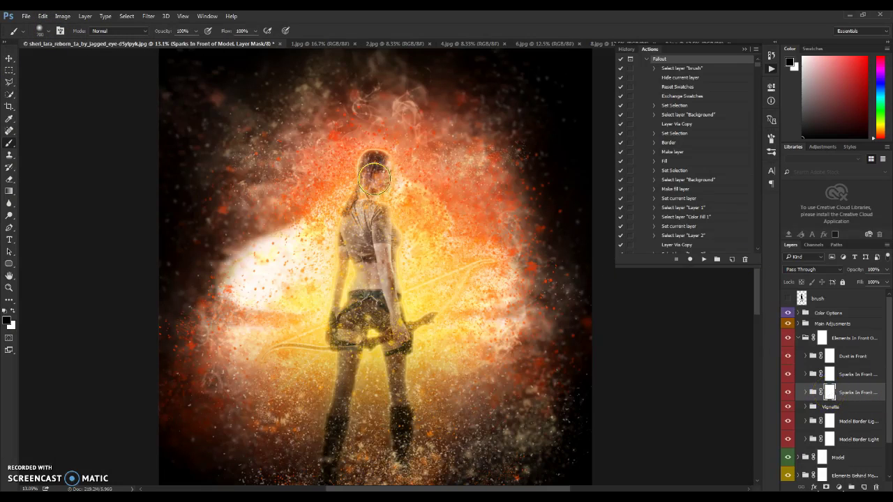
{"action": "scroll", "coordinate": [376, 175], "scroll_direction": "up", "scroll_amount": 3}
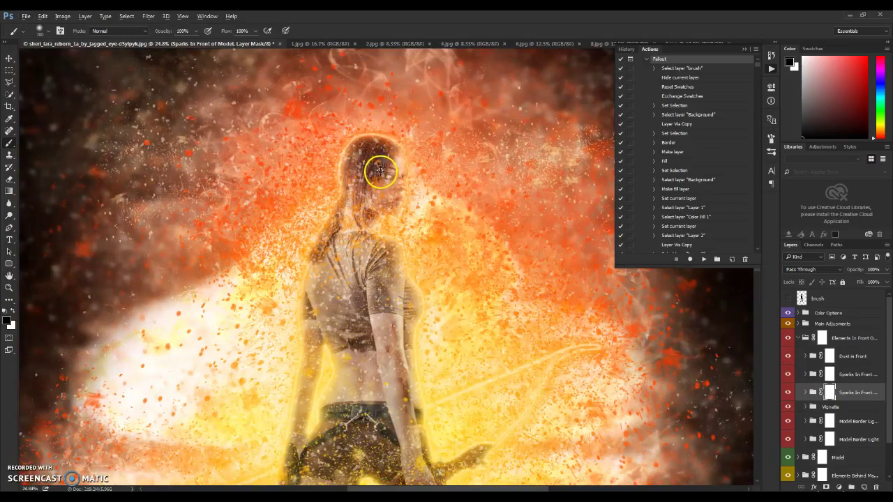
{"action": "mouse_move", "coordinate": [380, 170]}
{"action": "left_mouse_down"}
{"action": "mouse_move", "coordinate": [376, 191]}
{"action": "mouse_move", "coordinate": [379, 160]}
{"action": "mouse_move", "coordinate": [376, 203]}
{"action": "left_mouse_up"}
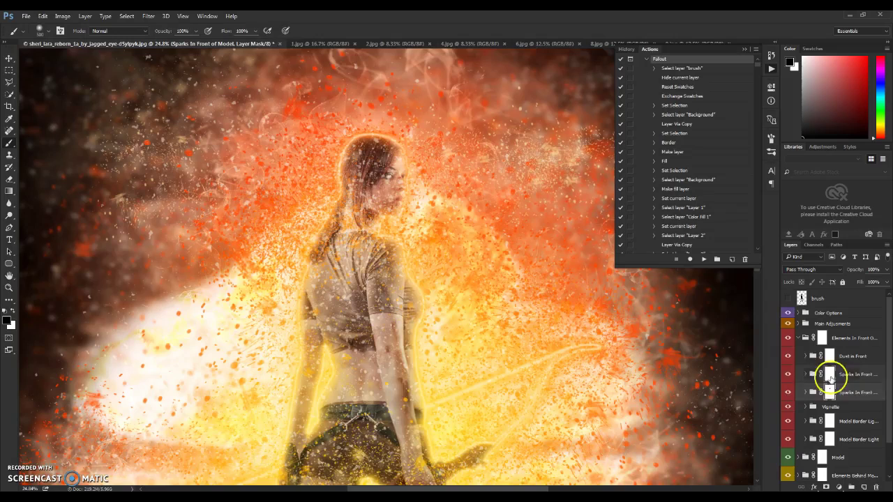
Step: Paint over the model's face on the upper Sparks In Front and Dust in Front masks, and collapse the Elements In Front Of Model group
{"action": "left_click", "coordinate": [830, 374]}
{"action": "mouse_move", "coordinate": [379, 199]}
{"action": "left_mouse_down"}
{"action": "mouse_move", "coordinate": [369, 170]}
{"action": "mouse_move", "coordinate": [387, 159]}
{"action": "left_mouse_up"}
{"action": "left_click", "coordinate": [830, 357]}
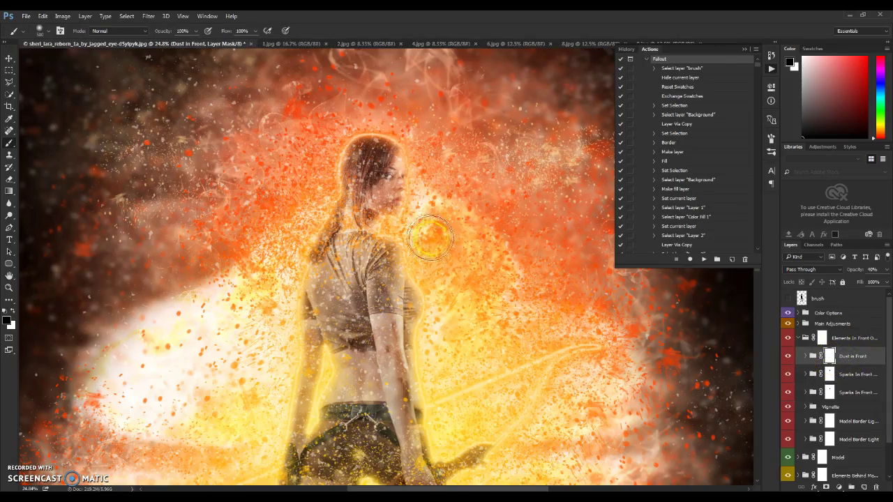
{"action": "mouse_move", "coordinate": [381, 197]}
{"action": "left_mouse_down"}
{"action": "mouse_move", "coordinate": [389, 161]}
{"action": "mouse_move", "coordinate": [383, 197]}
{"action": "left_mouse_up"}
{"action": "scroll", "coordinate": [426, 363], "scroll_direction": "down", "scroll_amount": 5}
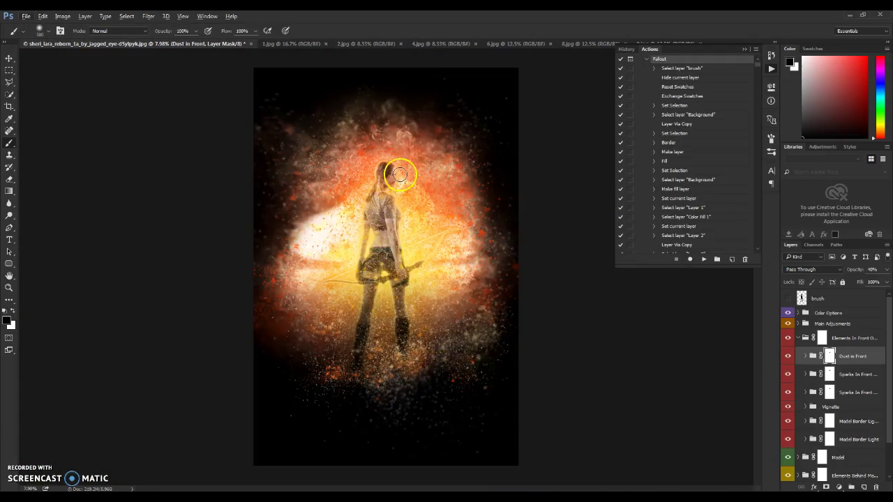
{"action": "left_click", "coordinate": [798, 338]}
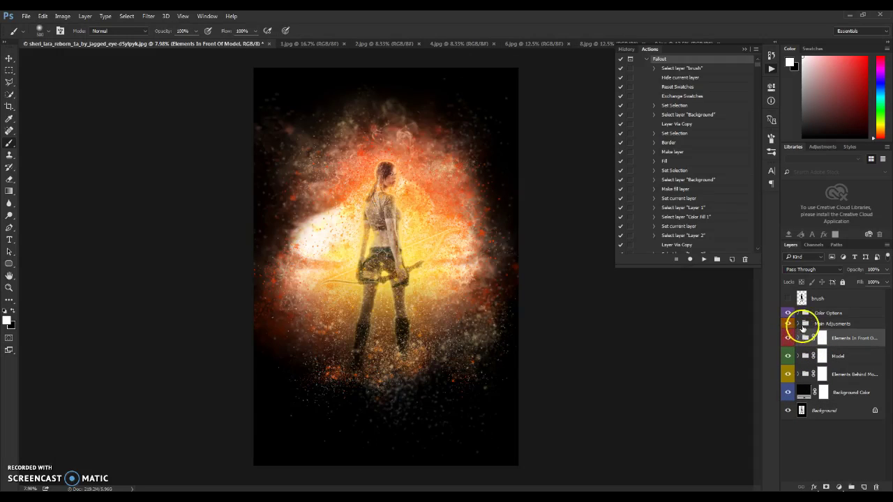
Step: Make Color Option 1 and Color Option 2 visible in the Color Options group, and collapse the group
{"action": "key", "text": "6"}
{"action": "left_click", "coordinate": [798, 313]}
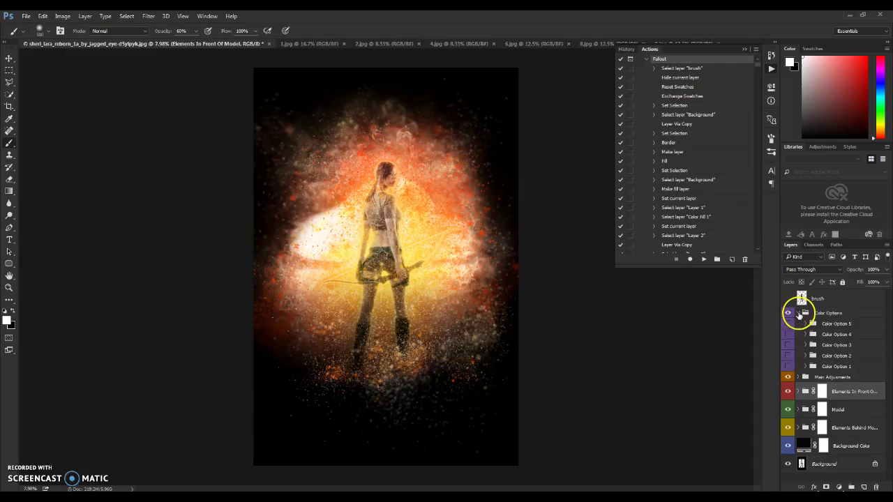
{"action": "left_click", "coordinate": [7, 57]}
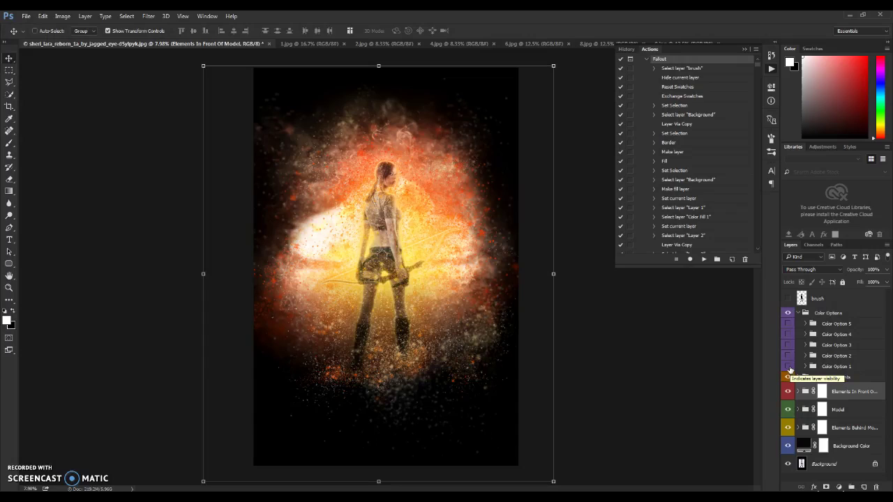
{"action": "left_click", "coordinate": [789, 369]}
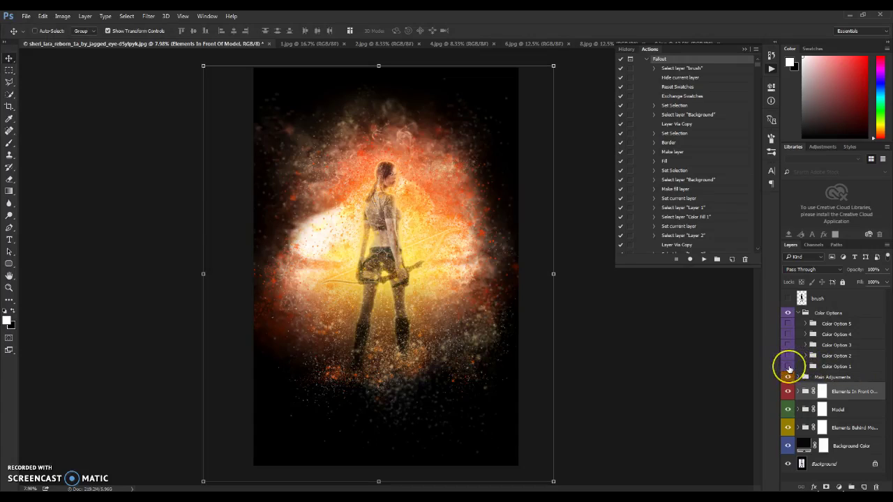
{"action": "left_click", "coordinate": [789, 367]}
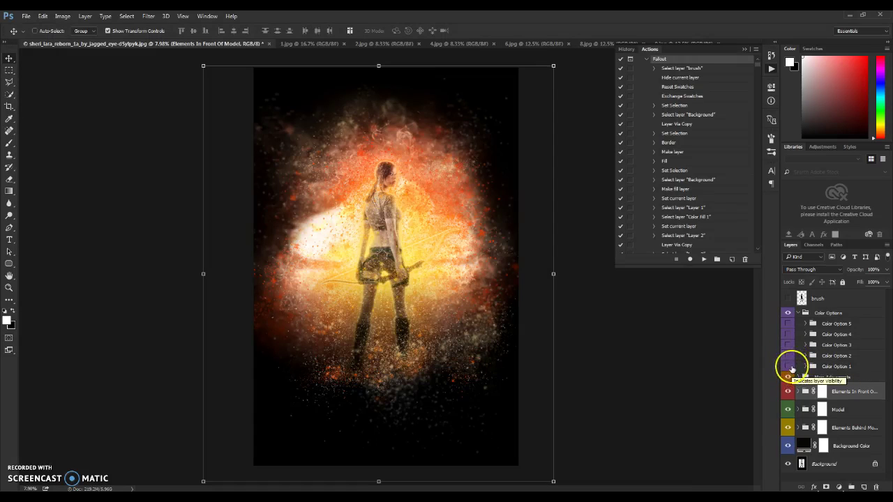
{"action": "left_click", "coordinate": [788, 357]}
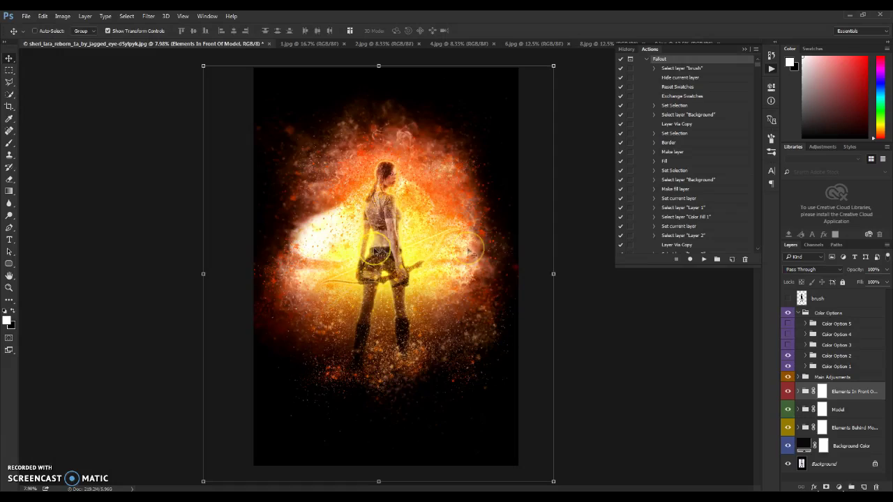
{"action": "left_click", "coordinate": [803, 313]}
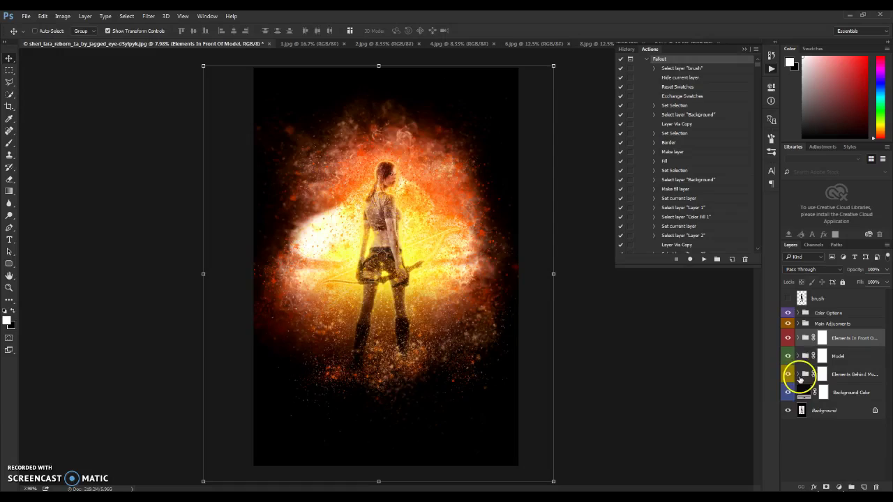
Step: Expand the Model group to inspect the Model Bottom Vignette Gradient layer's mask, and collapse the group
{"action": "left_click", "coordinate": [797, 355]}
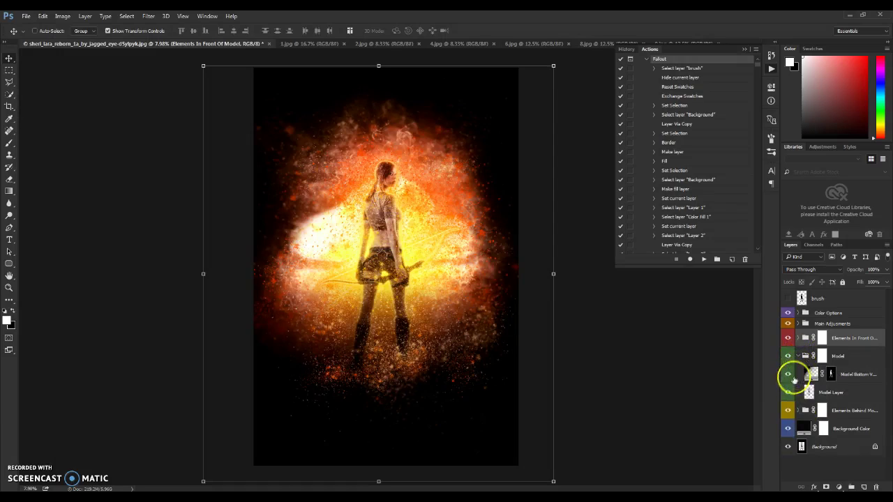
{"action": "left_click", "coordinate": [830, 375]}
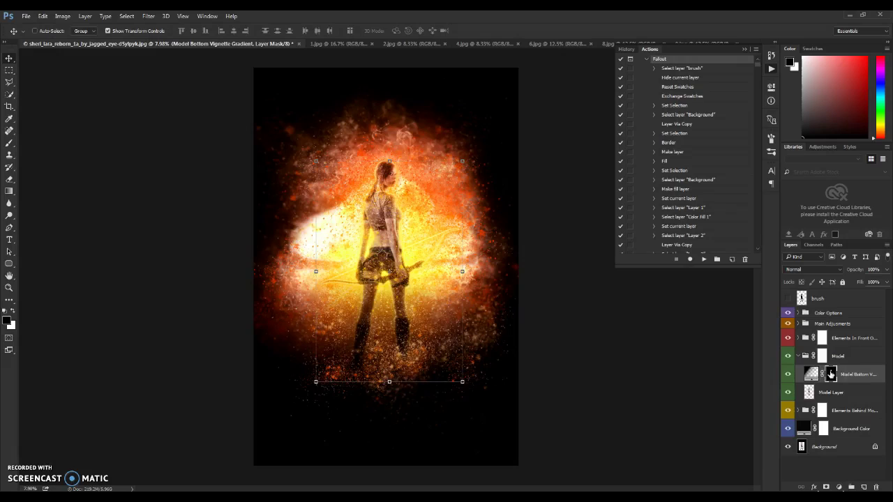
{"action": "left_click", "coordinate": [797, 356]}
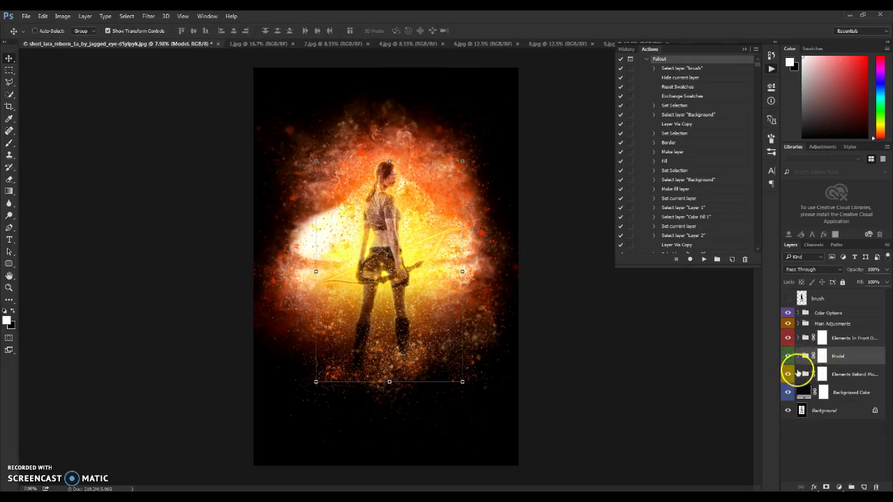
Step: Try painting black over the model's legs on the Vignette Layer's mask with an enlarged brush at 60% opacity, and undo the stroke
{"action": "left_click", "coordinate": [798, 338]}
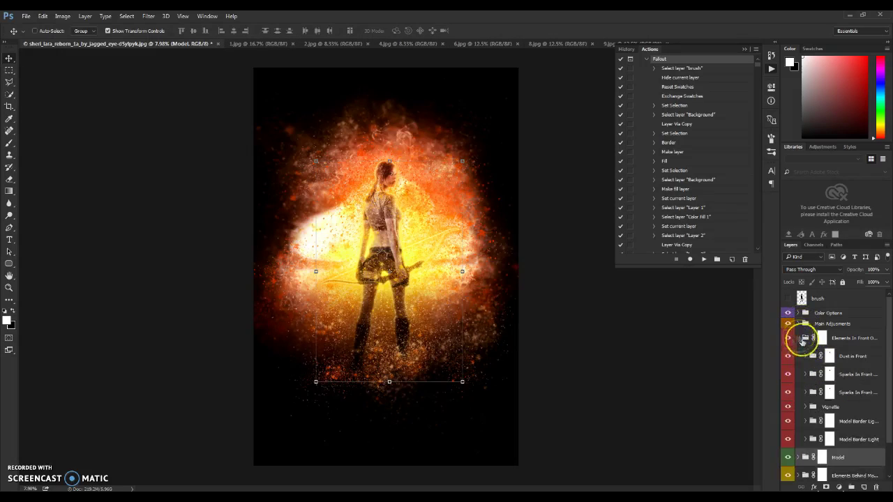
{"action": "left_click", "coordinate": [806, 406]}
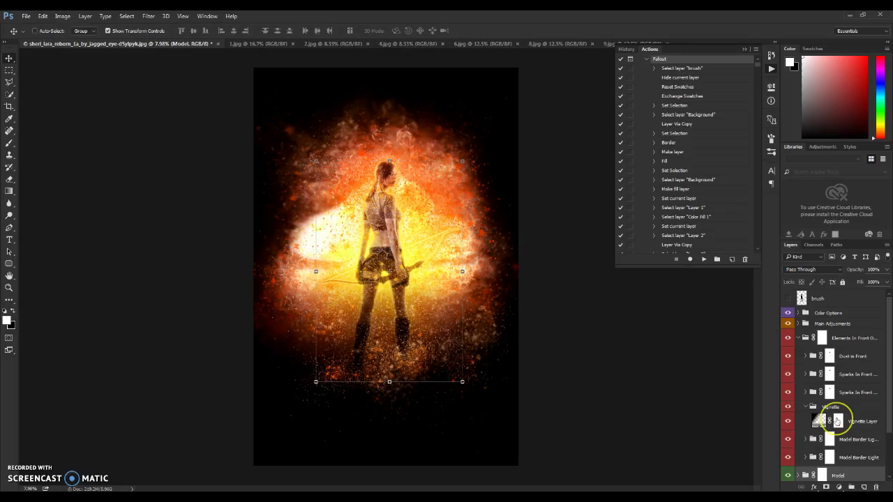
{"action": "left_click", "coordinate": [837, 420]}
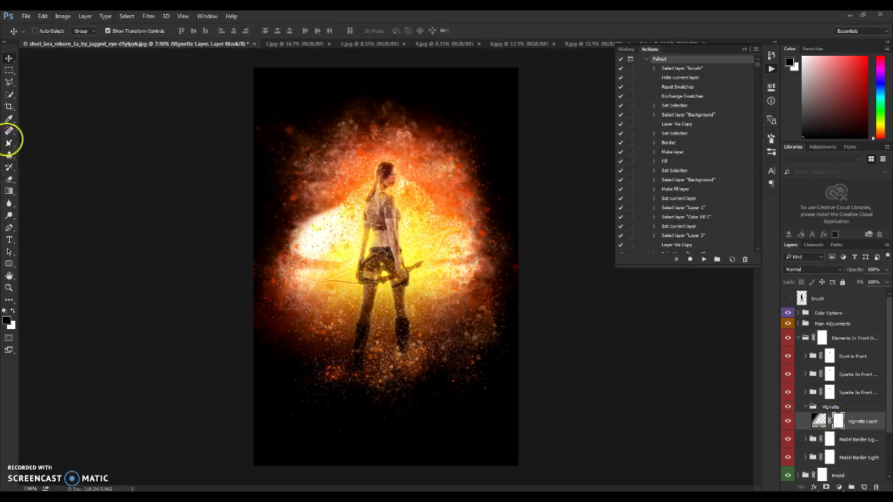
{"action": "left_click", "coordinate": [11, 145]}
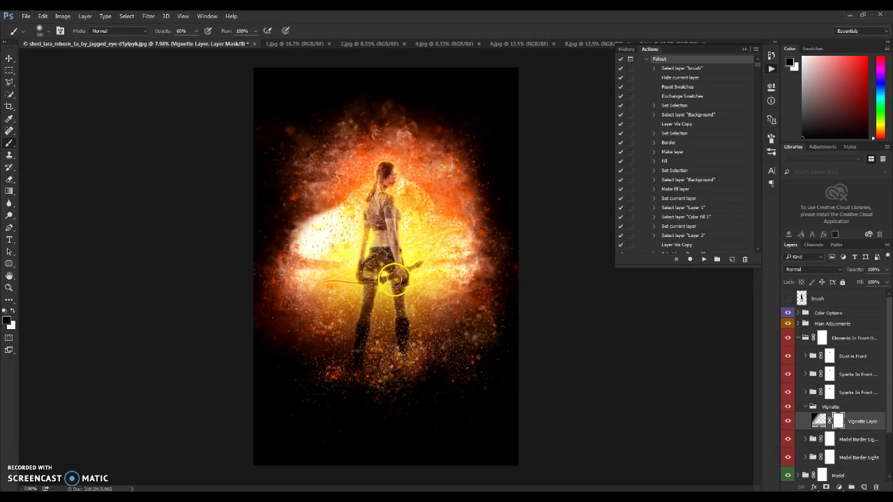
{"action": "key", "text": "bracketright"}
{"action": "key", "text": "bracketright"}
{"action": "key", "text": "bracketright"}
{"action": "key", "text": "bracketright"}
{"action": "key", "text": "bracketright"}
{"action": "mouse_move", "coordinate": [378, 285]}
{"action": "left_mouse_down"}
{"action": "mouse_move", "coordinate": [348, 316]}
{"action": "mouse_move", "coordinate": [375, 336]}
{"action": "mouse_move", "coordinate": [455, 330]}
{"action": "mouse_move", "coordinate": [372, 356]}
{"action": "mouse_move", "coordinate": [319, 350]}
{"action": "mouse_move", "coordinate": [463, 363]}
{"action": "mouse_move", "coordinate": [497, 341]}
{"action": "mouse_move", "coordinate": [362, 351]}
{"action": "mouse_move", "coordinate": [353, 299]}
{"action": "left_mouse_up"}
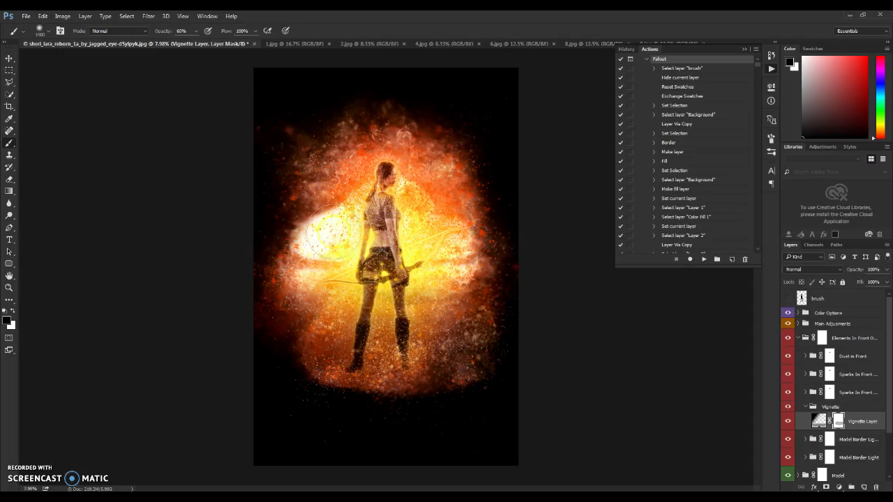
{"action": "left_click", "coordinate": [43, 16]}
{"action": "left_click", "coordinate": [67, 42]}
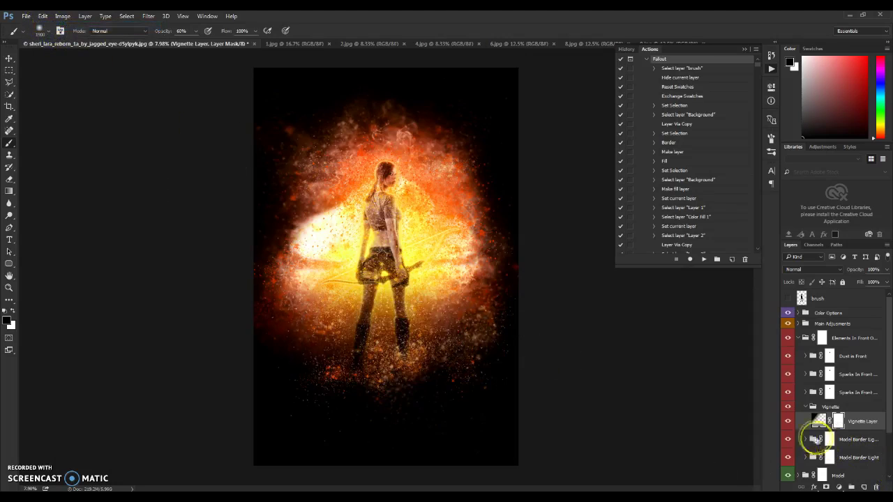
Step: Compare the image with the Vignette group hidden and shown, collapse the Elements In Front Of Model group, and switch to the Move tool
{"action": "left_click", "coordinate": [807, 407]}
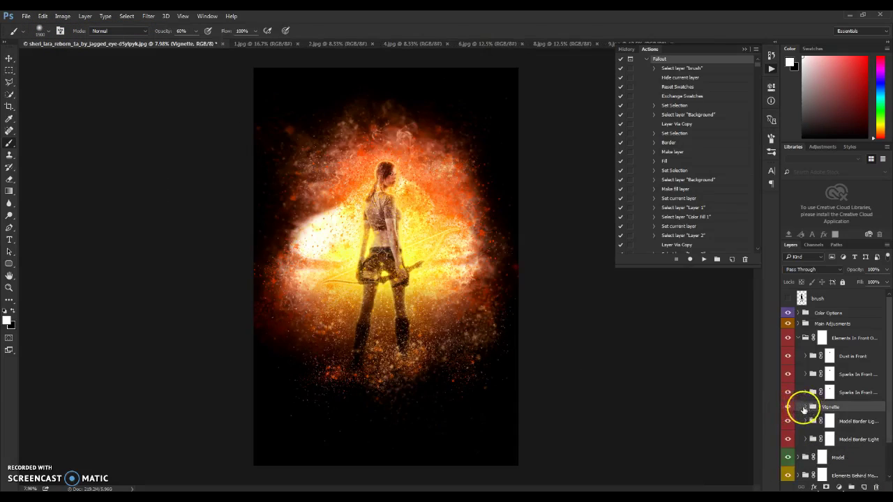
{"action": "left_click", "coordinate": [788, 408]}
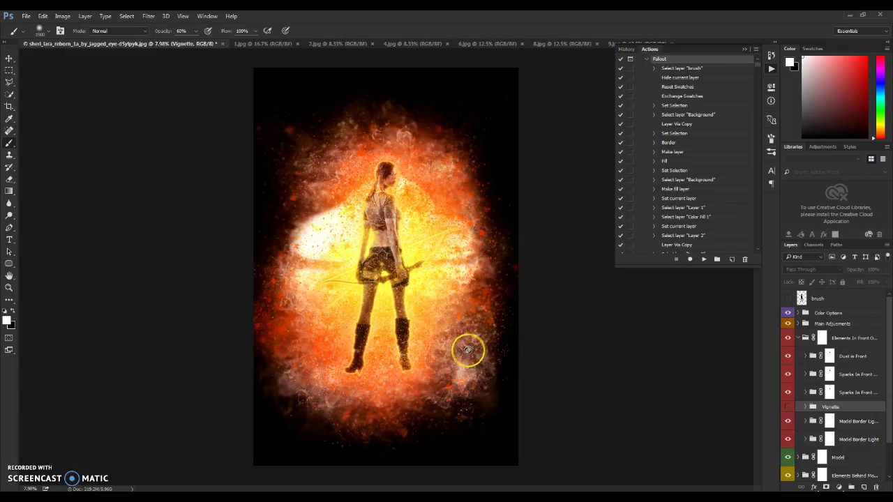
{"action": "left_click", "coordinate": [798, 403]}
{"action": "left_click", "coordinate": [797, 337]}
{"action": "left_click", "coordinate": [9, 57]}
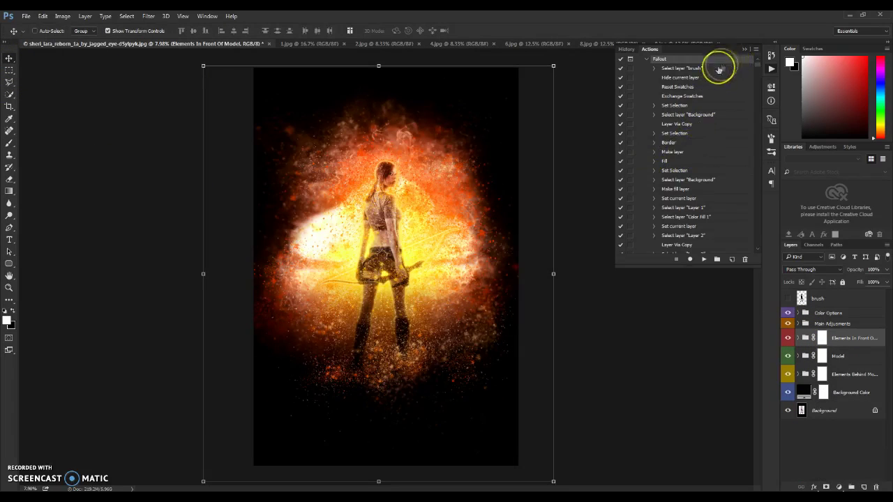